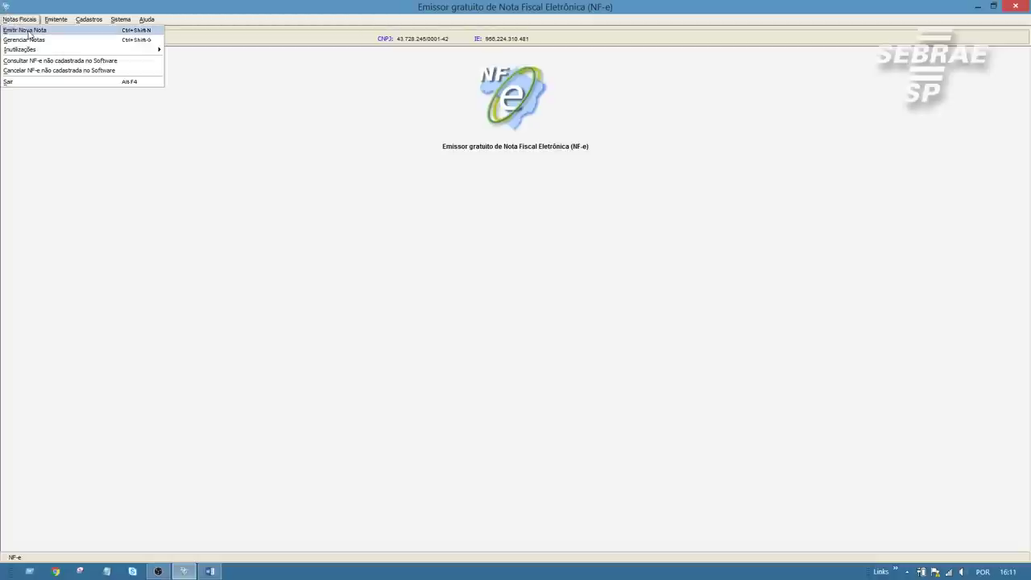
Start issuing a new NF-e and set its Número to 501.
left_click(24, 31)
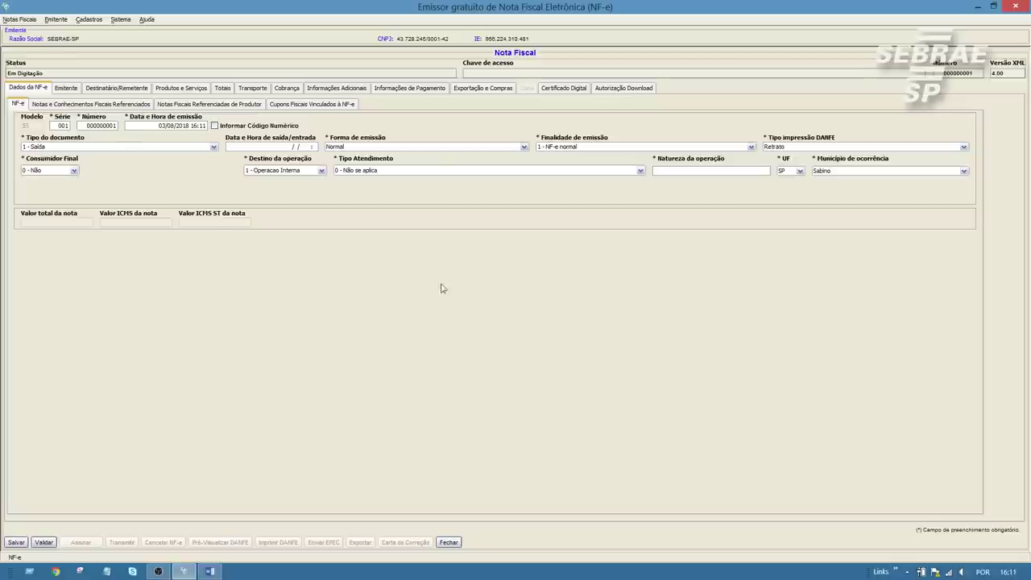
left_click_drag(84, 127, 127, 131)
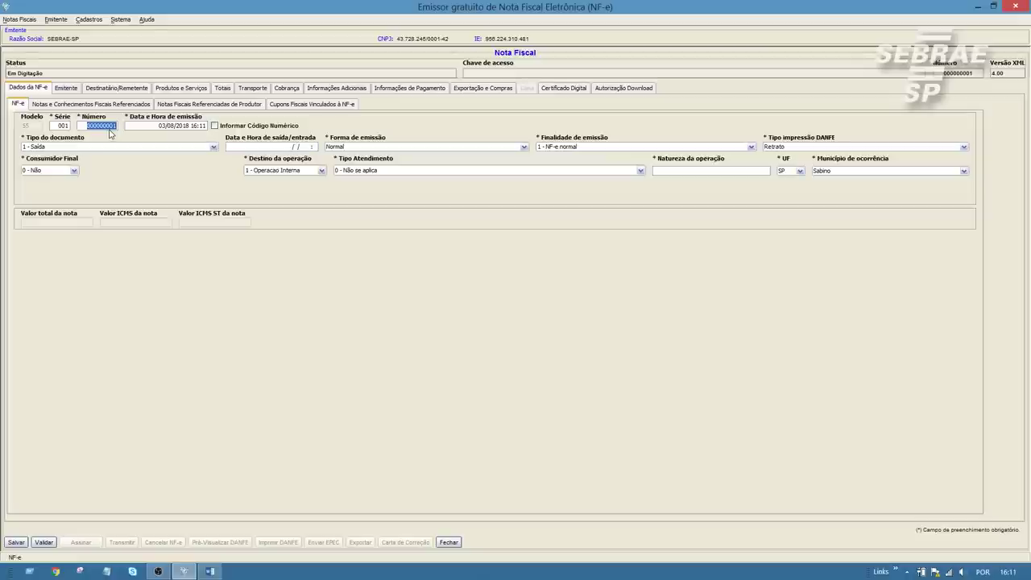
type("501")
key("Tab")
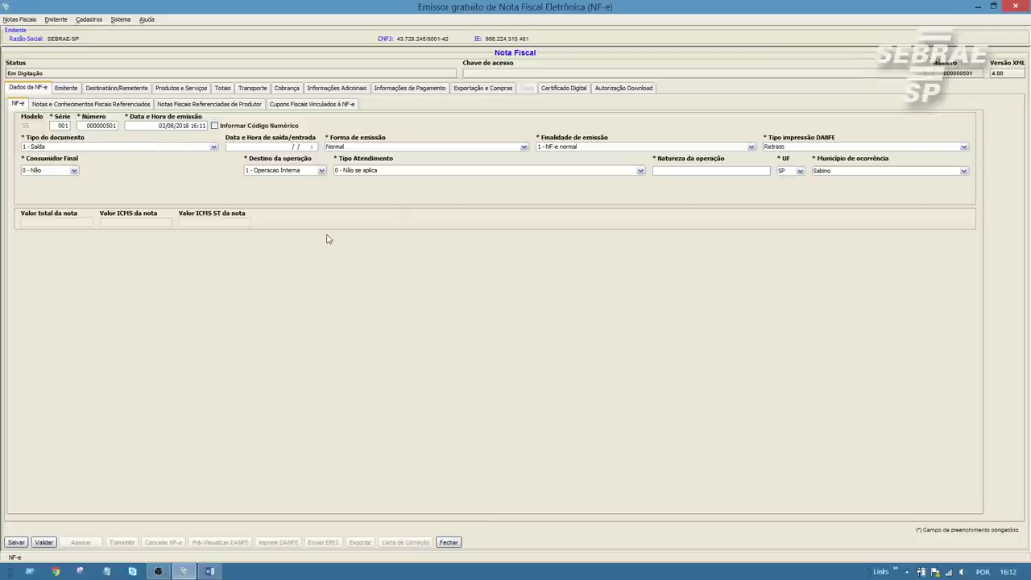
Add a new product item to the invoice and set its ICMS regime to Tributação Normal.
left_click(182, 87)
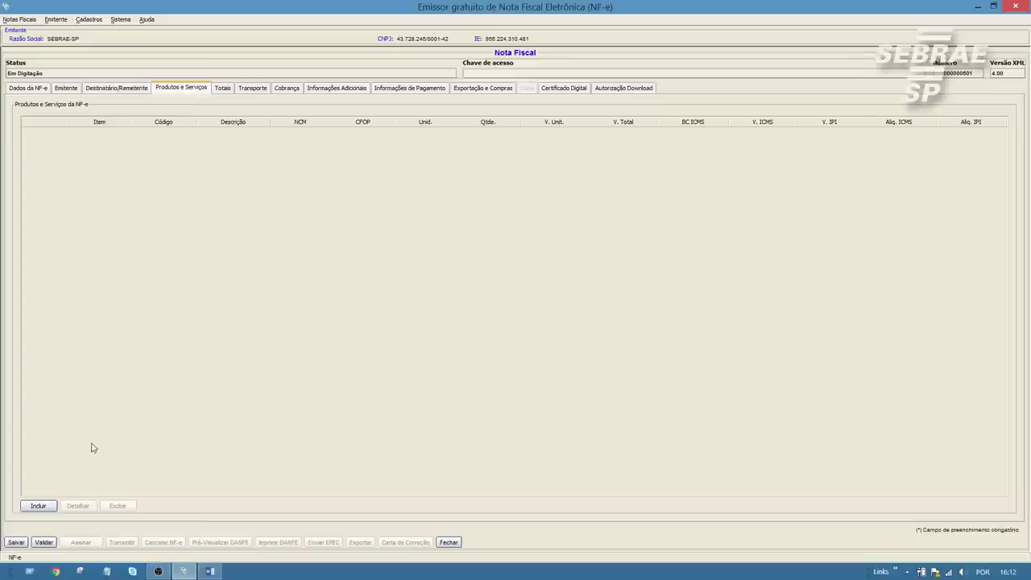
left_click(39, 506)
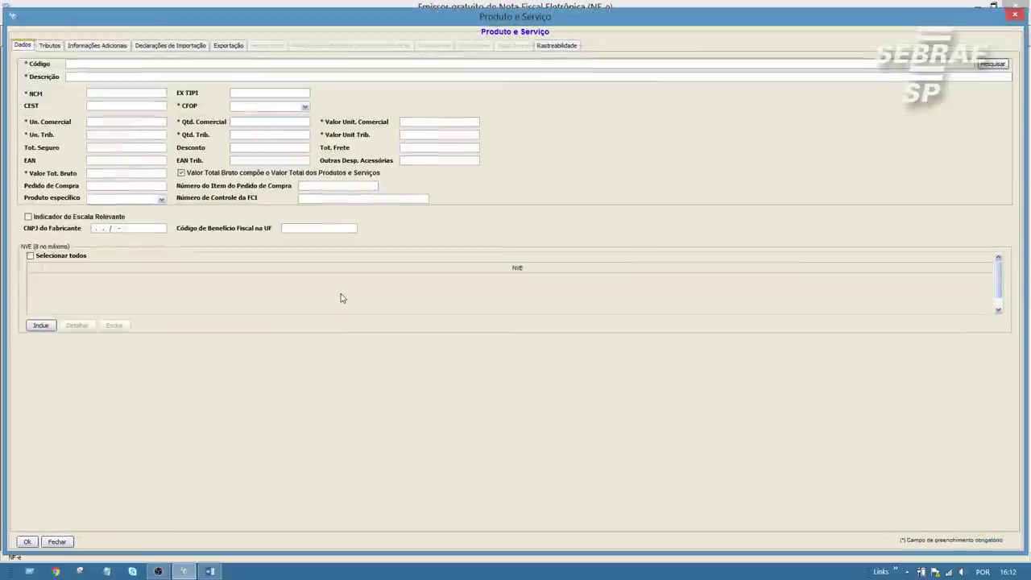
left_click(50, 46)
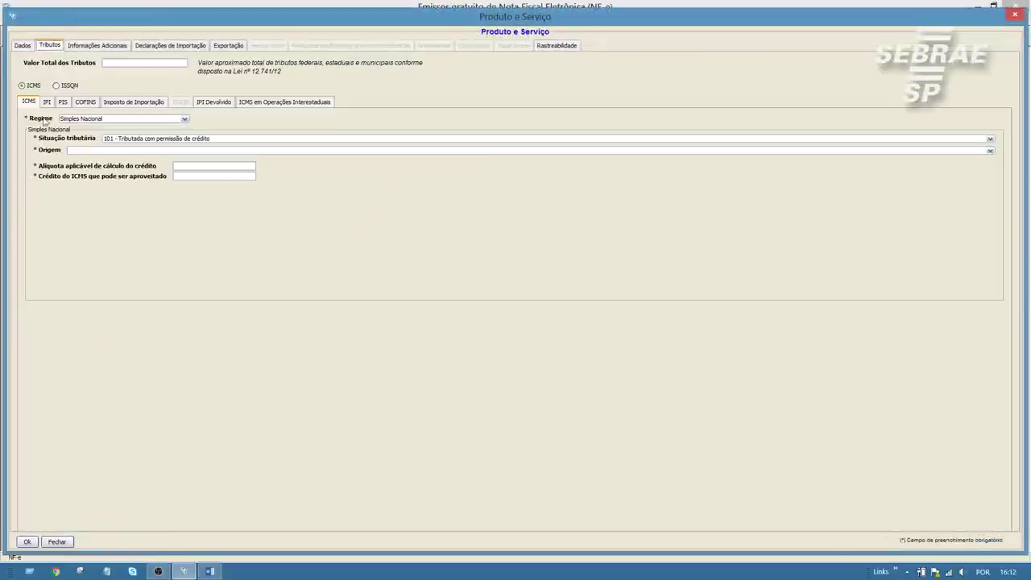
left_click(170, 124)
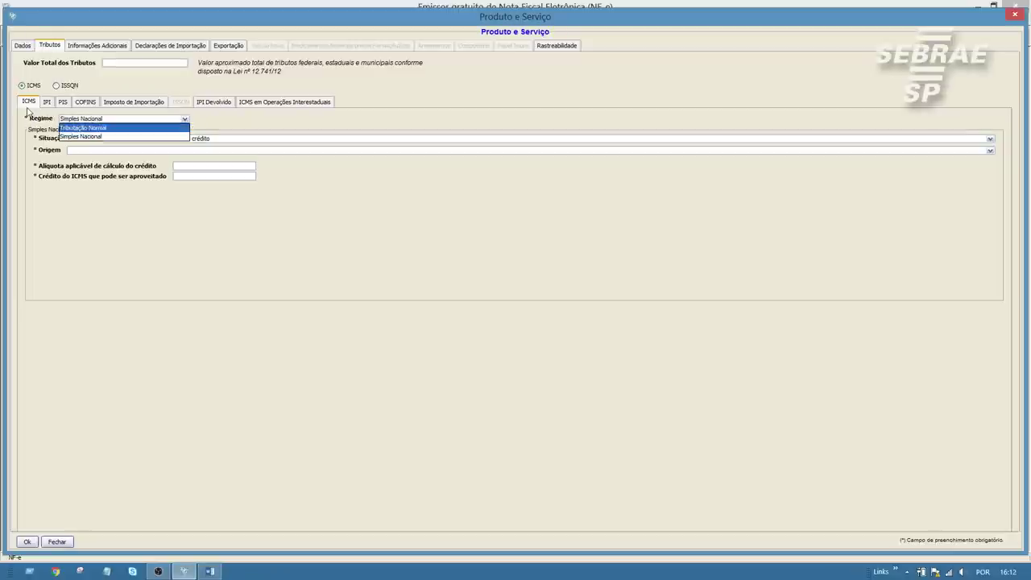
left_click(95, 127)
Set the ICMS Situação tributária to option 60, Cobrado anteriormente por ST, with ICMSST devido para UF destino.
left_click(121, 141)
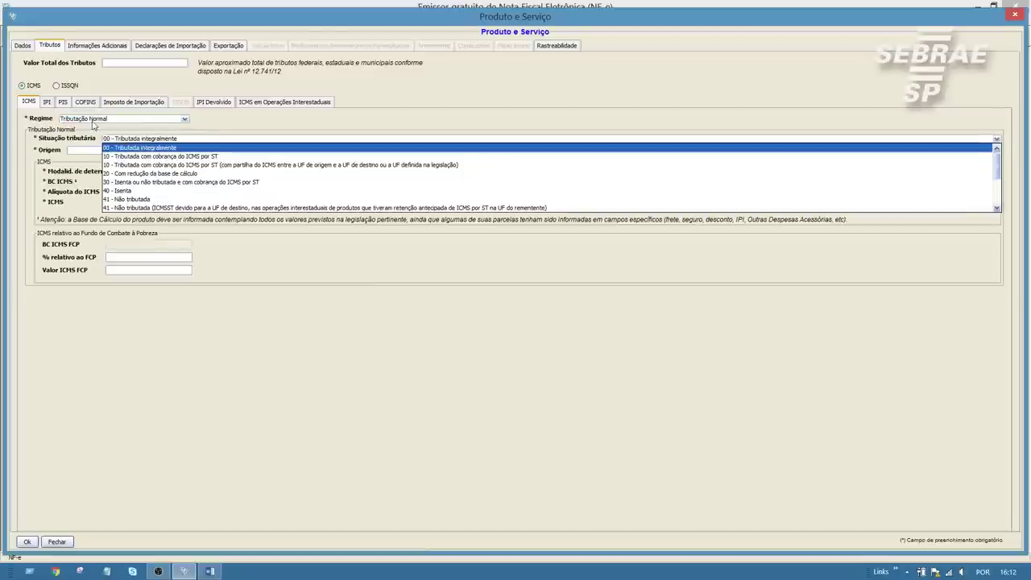
scroll(158, 195, "down", 2)
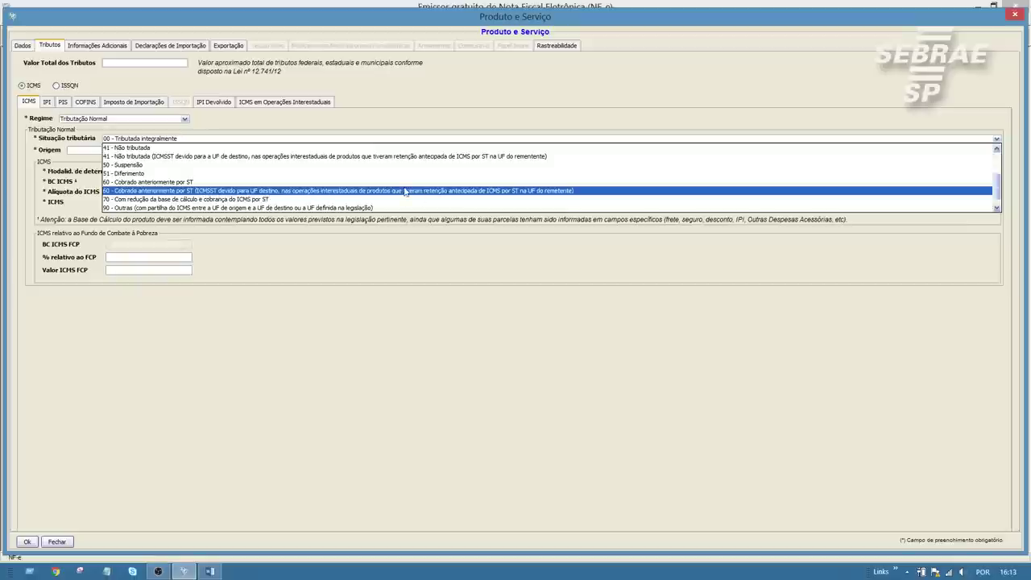
left_click(351, 193)
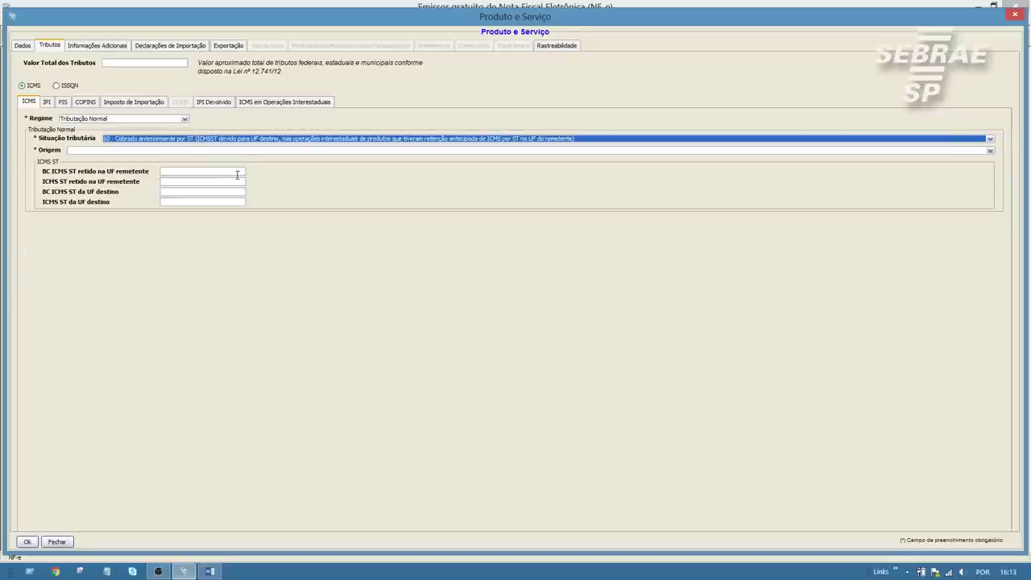
Examine the product's IPI, PIS and COFINS tax fields, including the PIS and COFINS Situação tributária options.
left_click(47, 103)
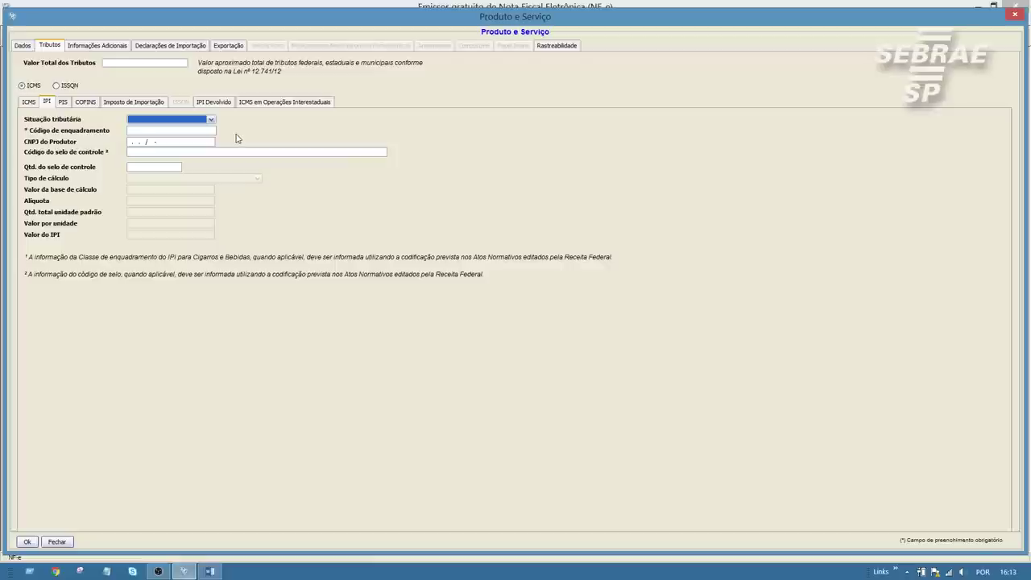
left_click(211, 130)
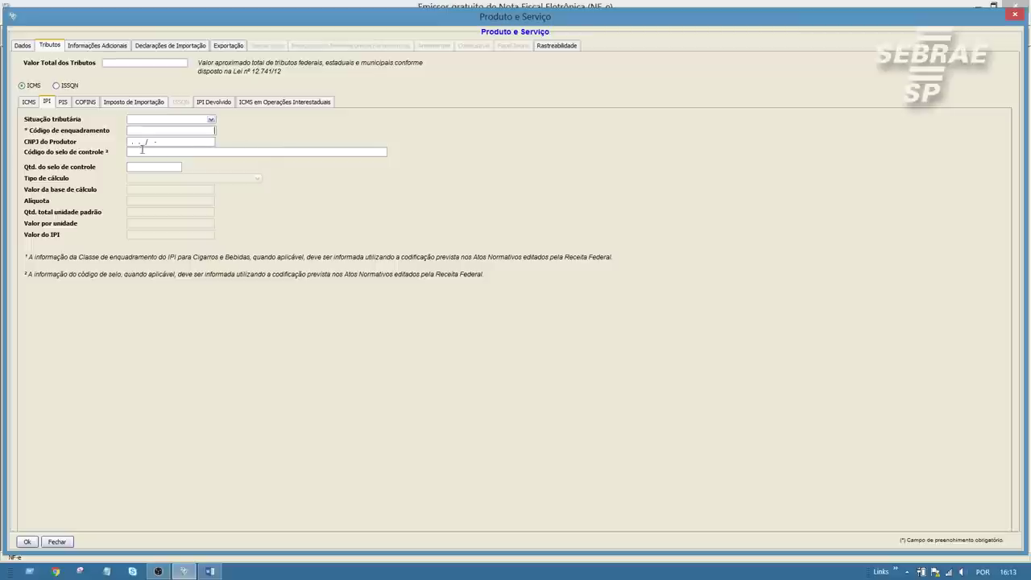
left_click(211, 130)
left_click(63, 102)
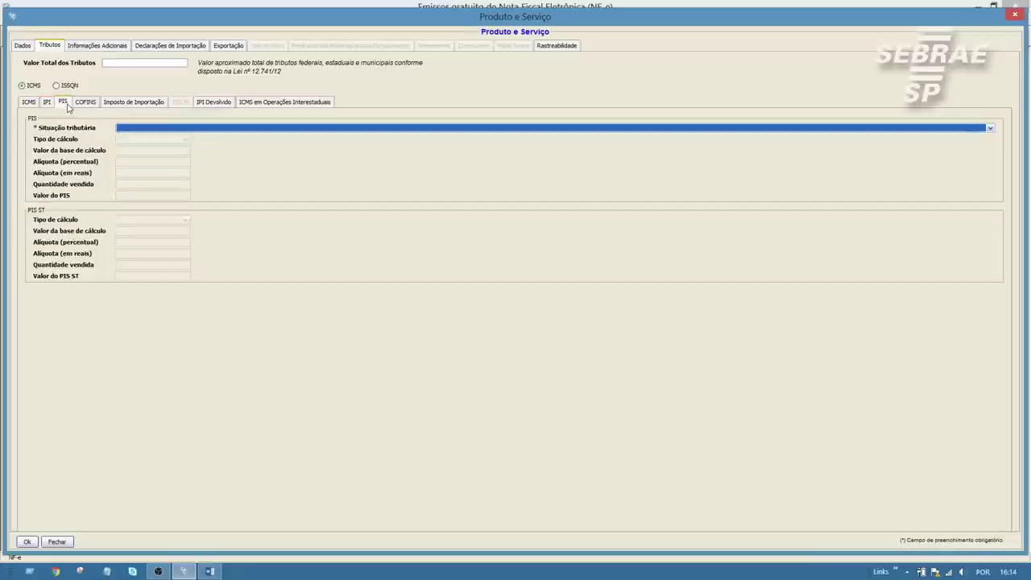
left_click(123, 128)
left_click(83, 145)
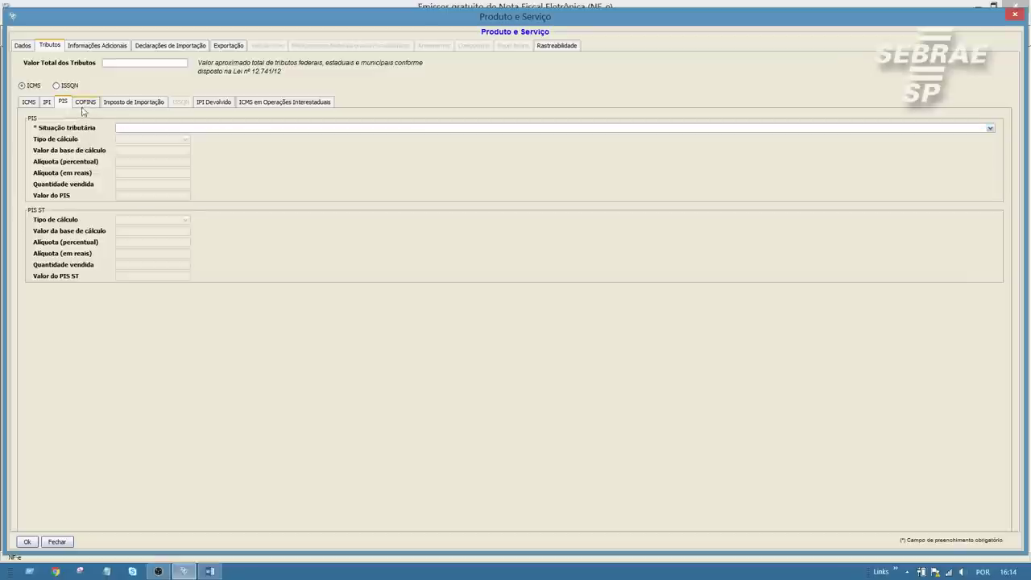
left_click(85, 103)
left_click(136, 127)
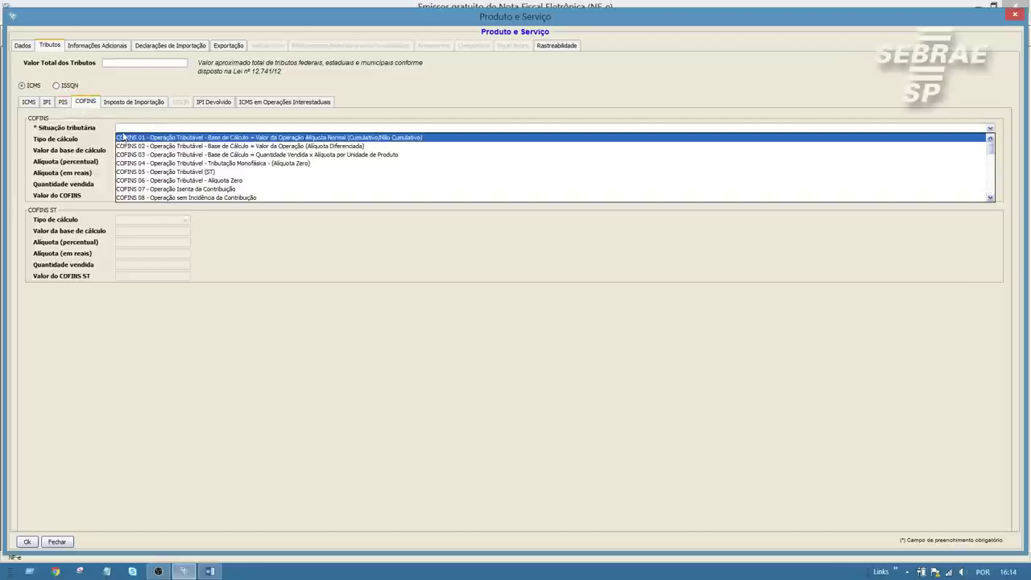
left_click(102, 137)
Review the Imposto de Importação, IPI Devolvido and ICMS em Operações Interestaduais fields, including the Alíquota interestadual options.
left_click(129, 102)
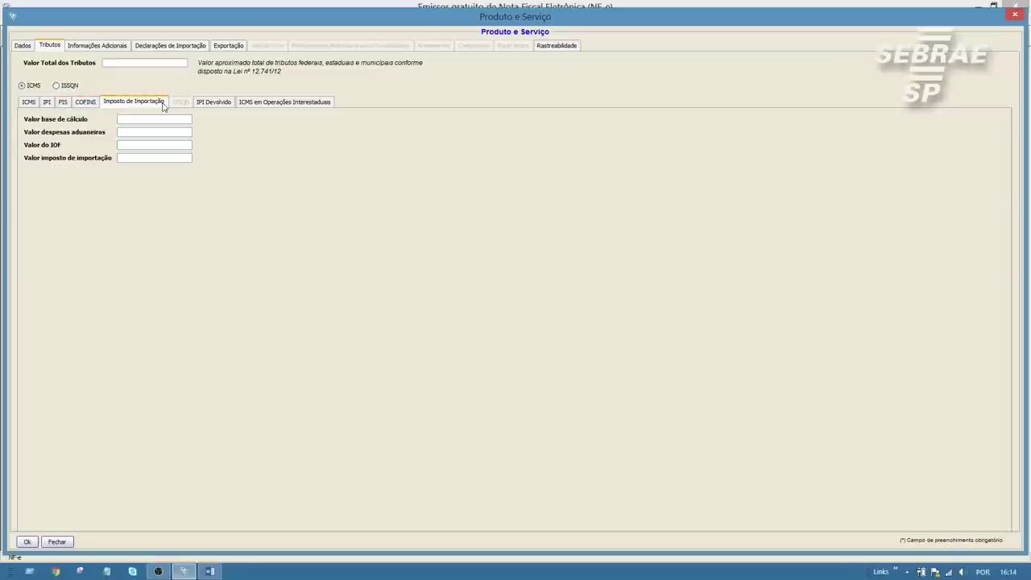
left_click(213, 103)
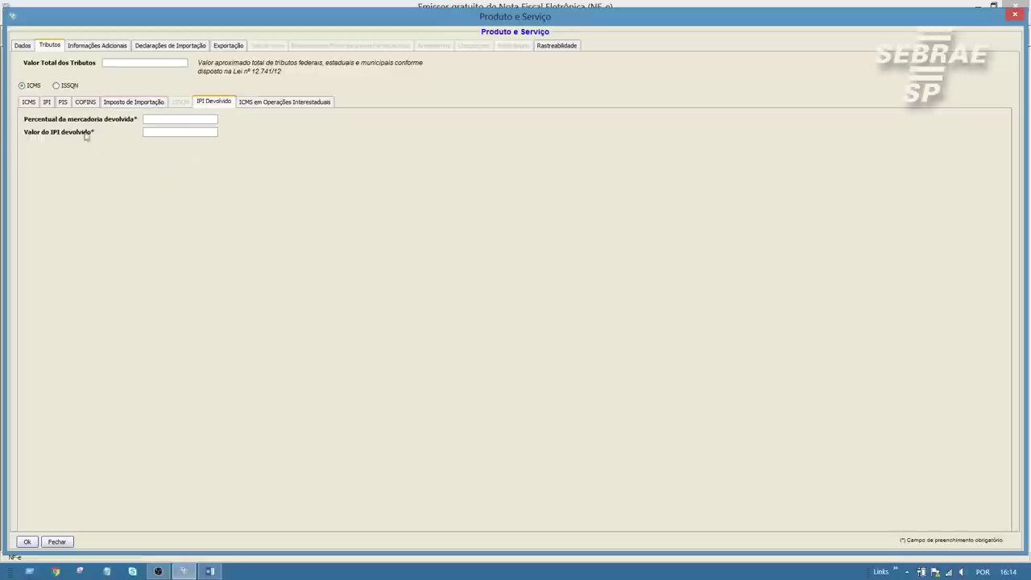
left_click(197, 134)
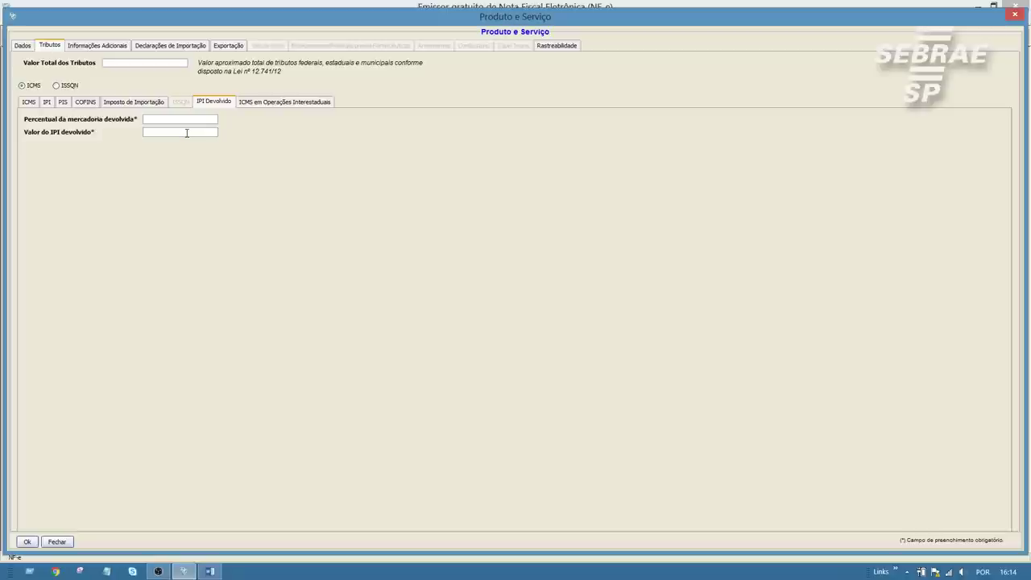
left_click(286, 105)
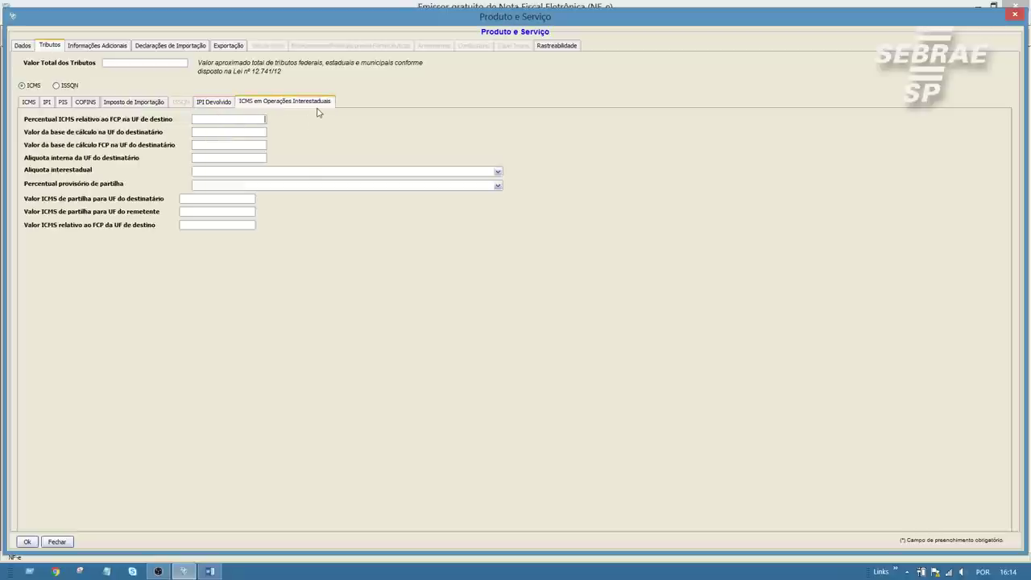
left_click(500, 188)
left_click(534, 212)
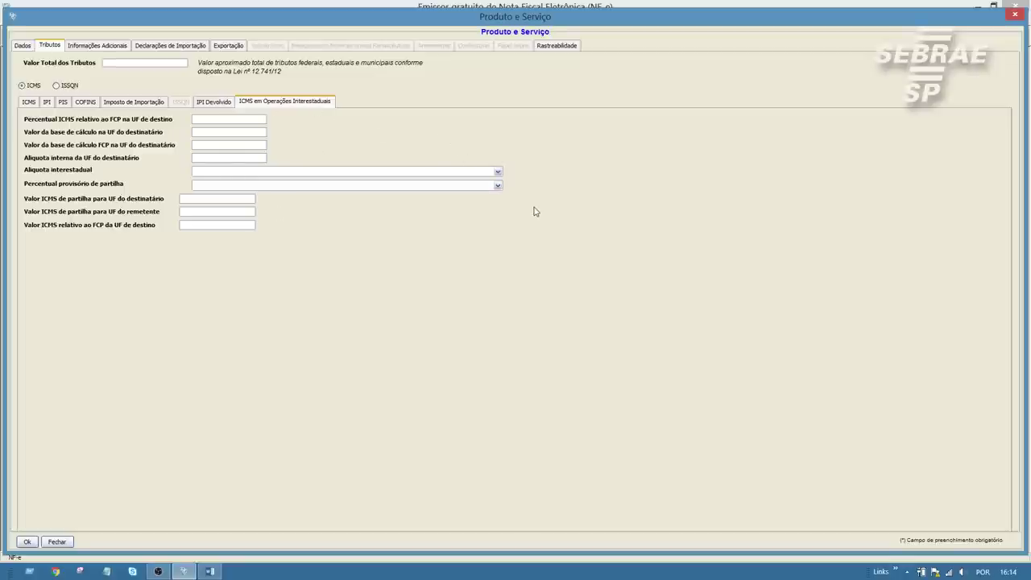
left_click(294, 173)
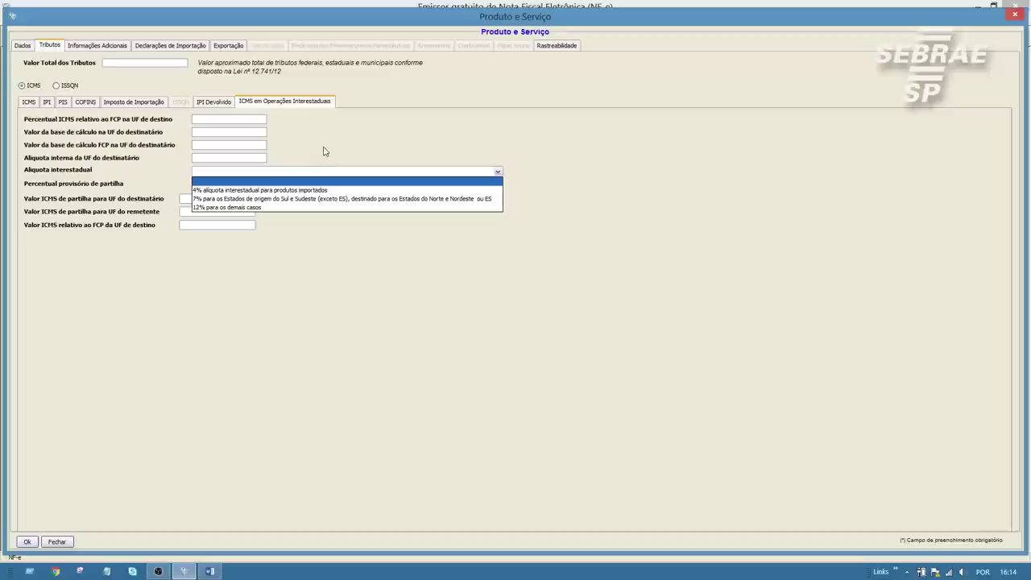
left_click(324, 153)
left_click(32, 105)
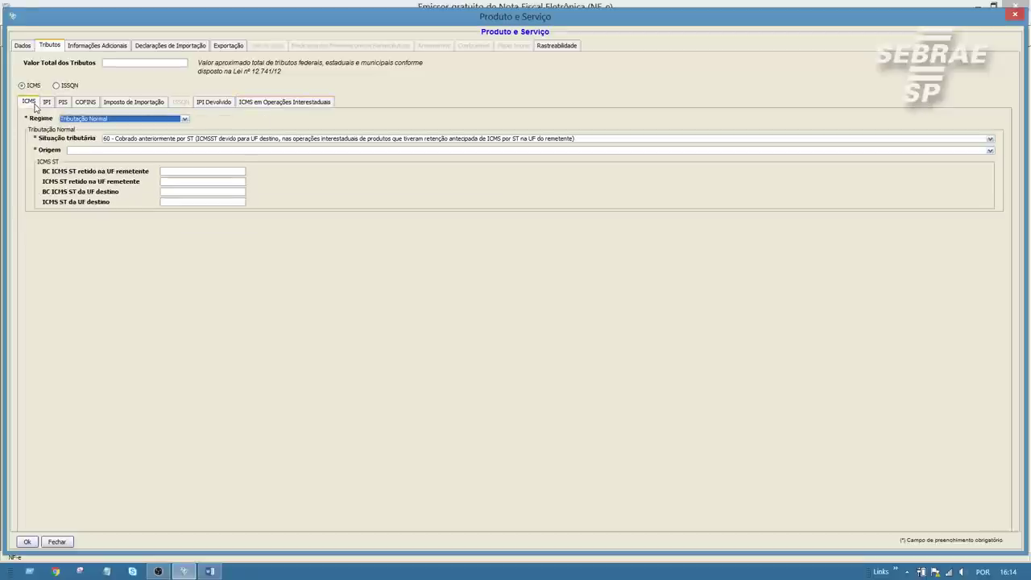
Fill both the EAN and EAN Trib. fields in the product data with "SEM GTIN".
left_click(23, 47)
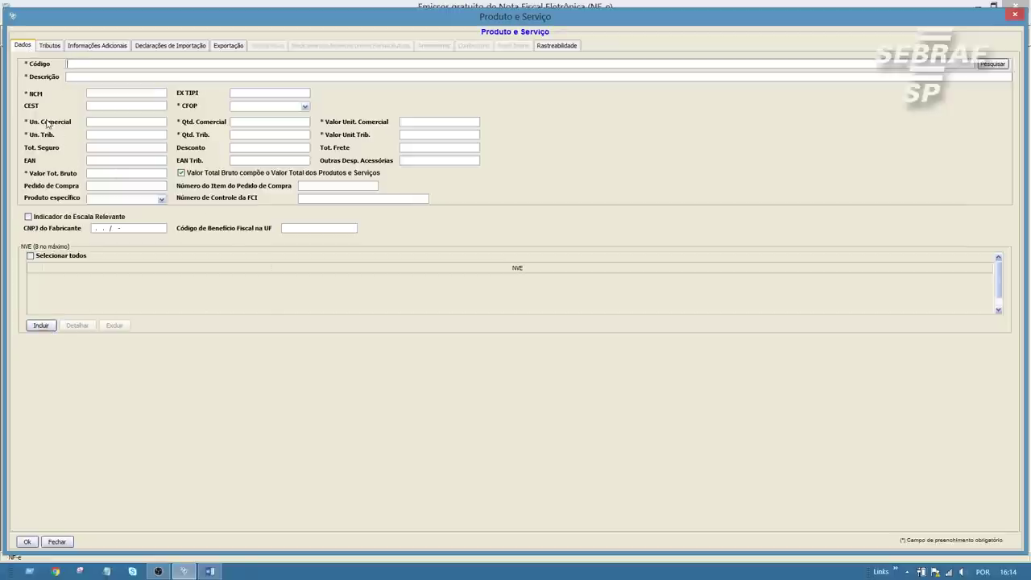
left_click(240, 163)
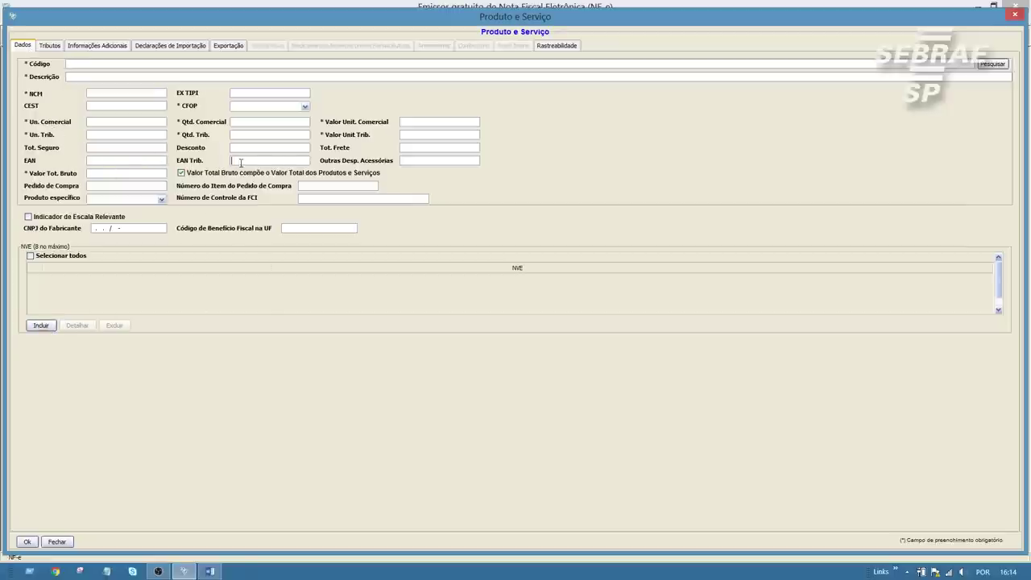
left_click(93, 162)
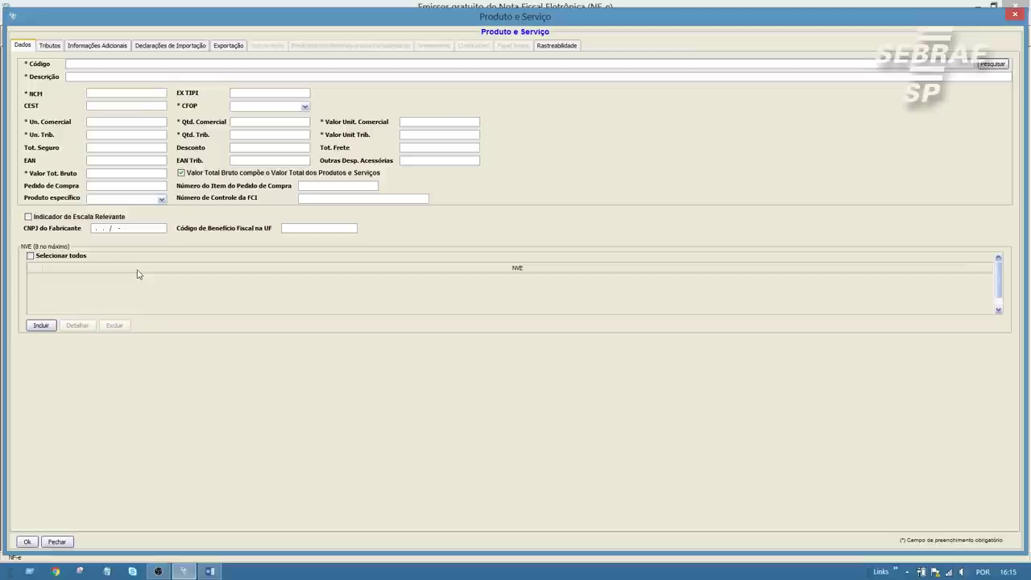
type("SEM GTIN")
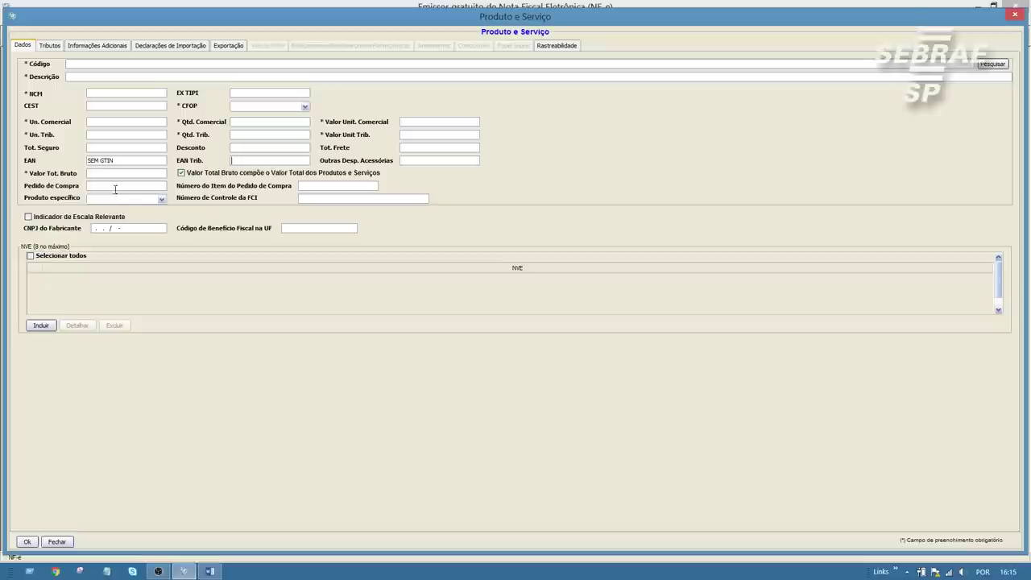
left_click_drag(127, 161, 89, 162)
key("ctrl+c")
left_click(234, 161)
key("ctrl+v")
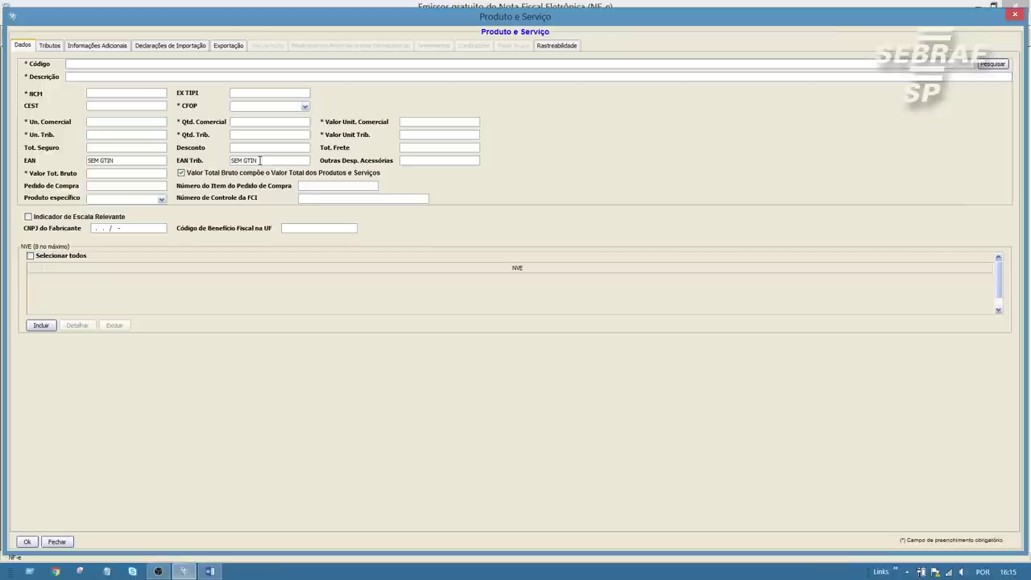
Clear the EAN Trib. and EAN fields of the product.
key("BackSpace")
key("BackSpace")
key("BackSpace")
key("BackSpace")
key("BackSpace")
key("BackSpace")
key("BackSpace")
key("BackSpace")
left_click_drag(122, 161, 80, 161)
key("BackSpace")
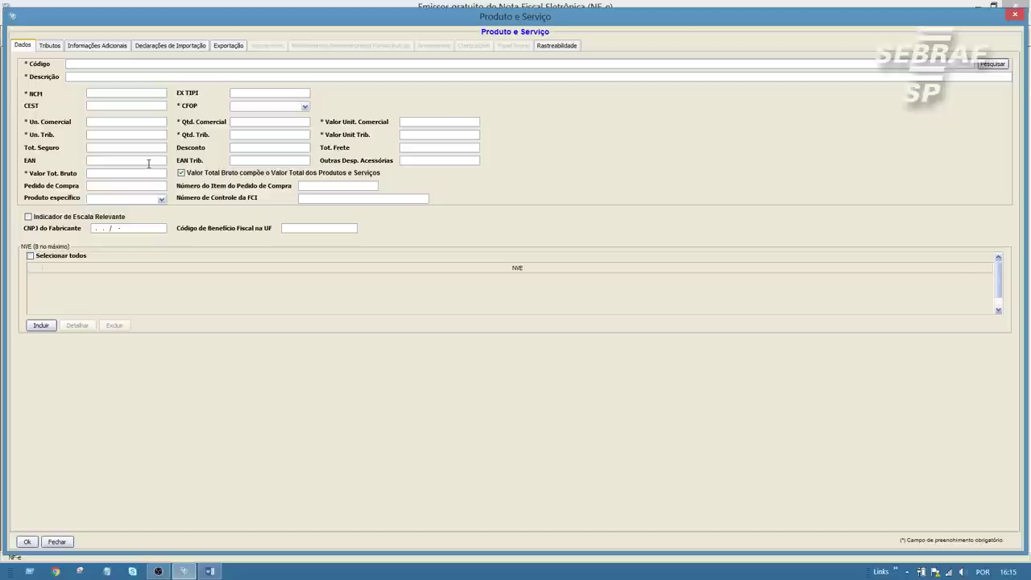
Try 123446 as the product's EAN, clear it again and close the product entry.
type("123446")
key("BackSpace")
key("BackSpace")
key("BackSpace")
key("BackSpace")
key("BackSpace")
key("BackSpace")
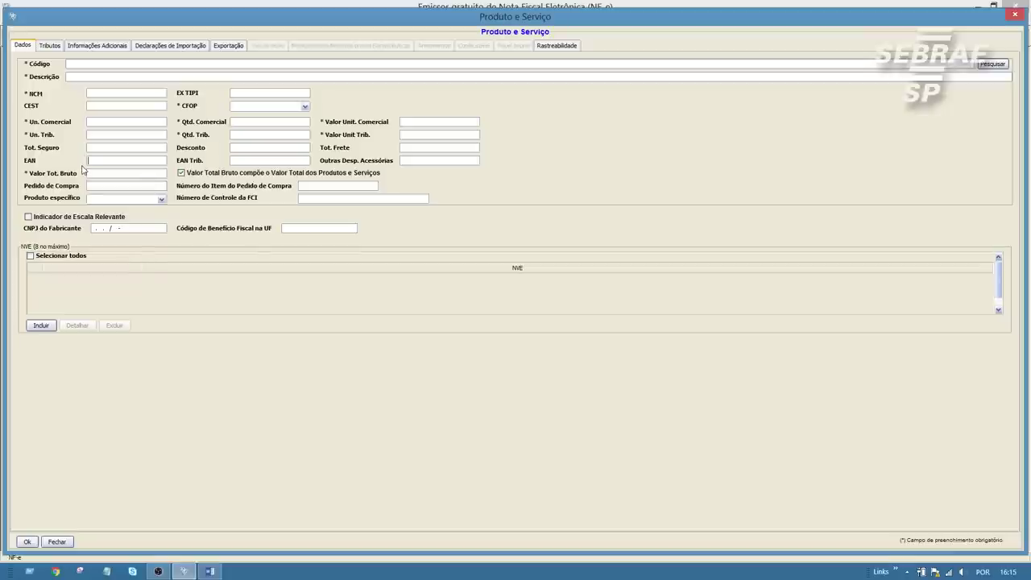
left_click(63, 548)
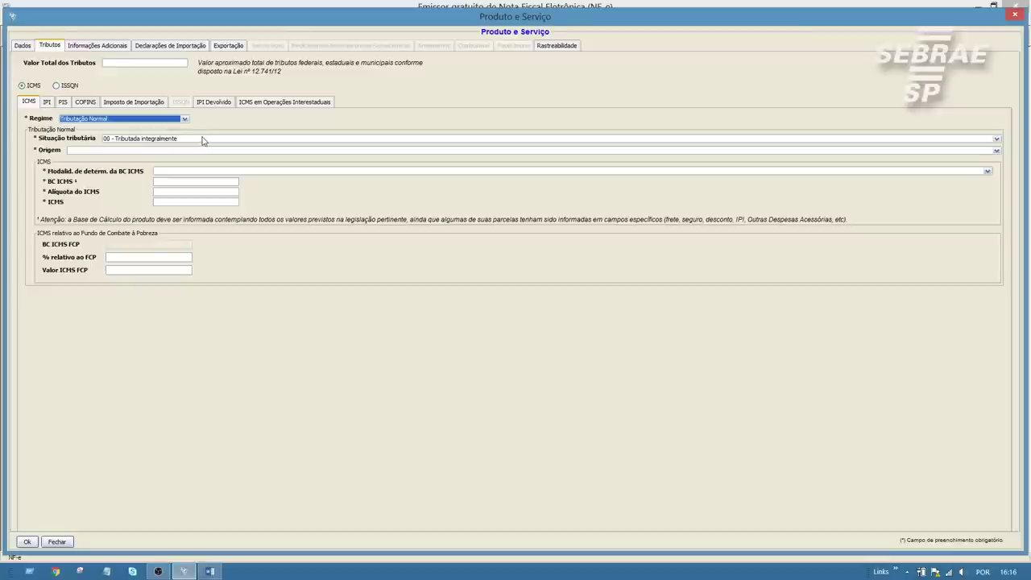
For the fully taxed ICMS situation (00), set "% relativo ao FCP" to 0,0000 and "Valor ICMS FCP" to 0,00.
left_click(189, 258)
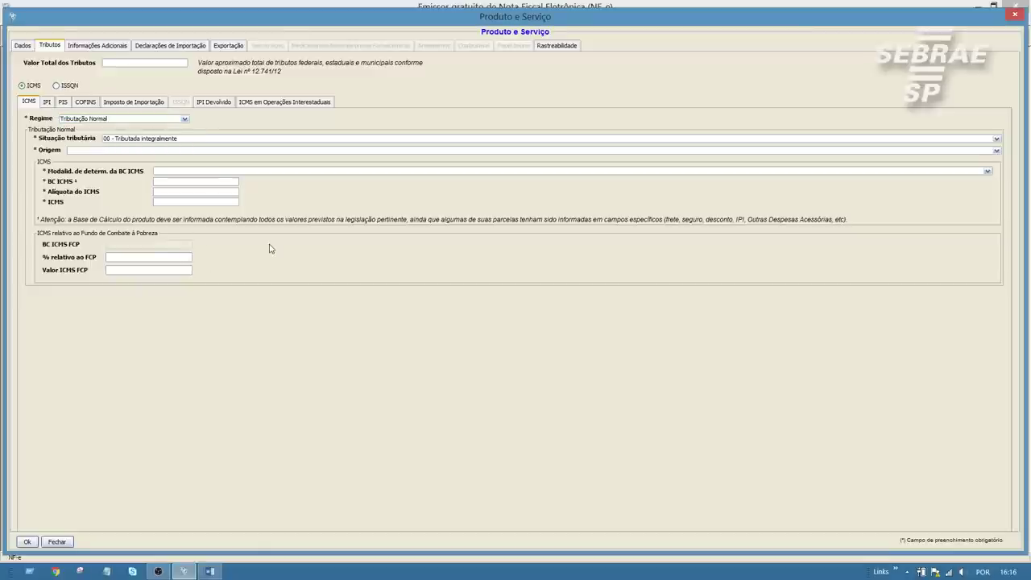
type("0,")
key("Tab")
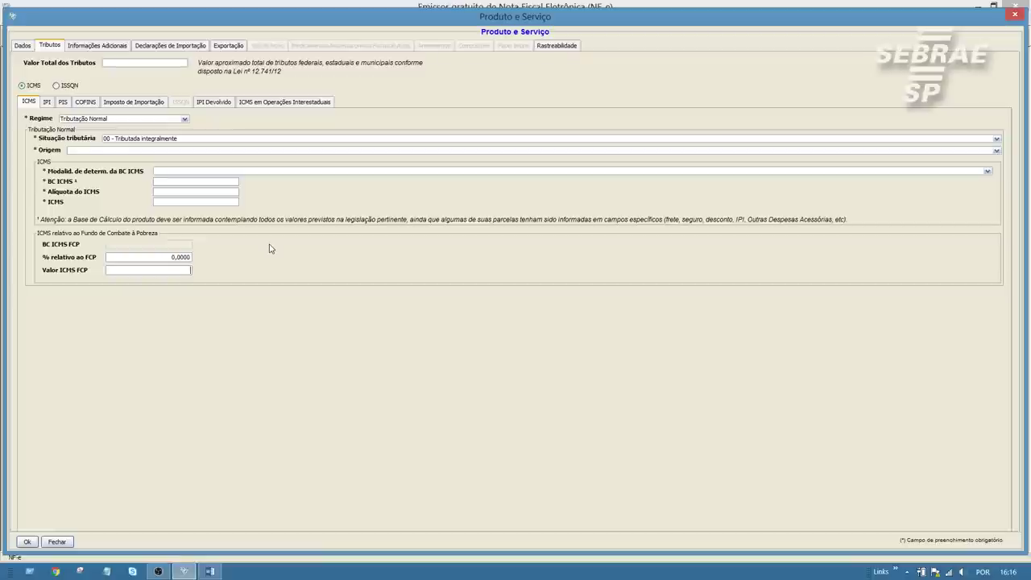
type("02")
type("0")
left_click(219, 201)
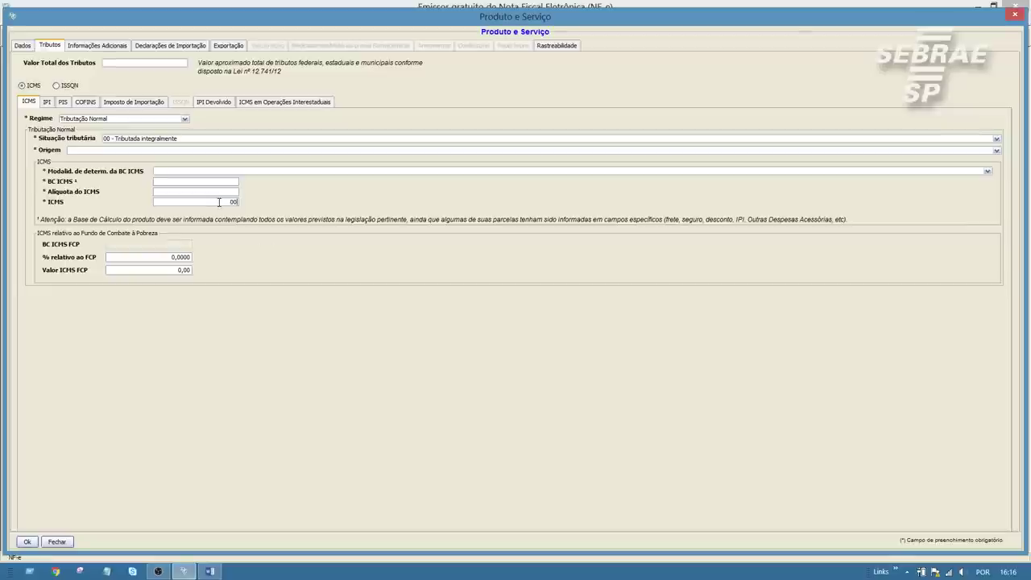
Clear the ICMS value, FCP percentage, FCP value and Alíquota do ICMS fields.
key("BackSpace")
key("BackSpace")
left_click(171, 257)
key("BackSpace")
left_click(175, 271)
key("BackSpace")
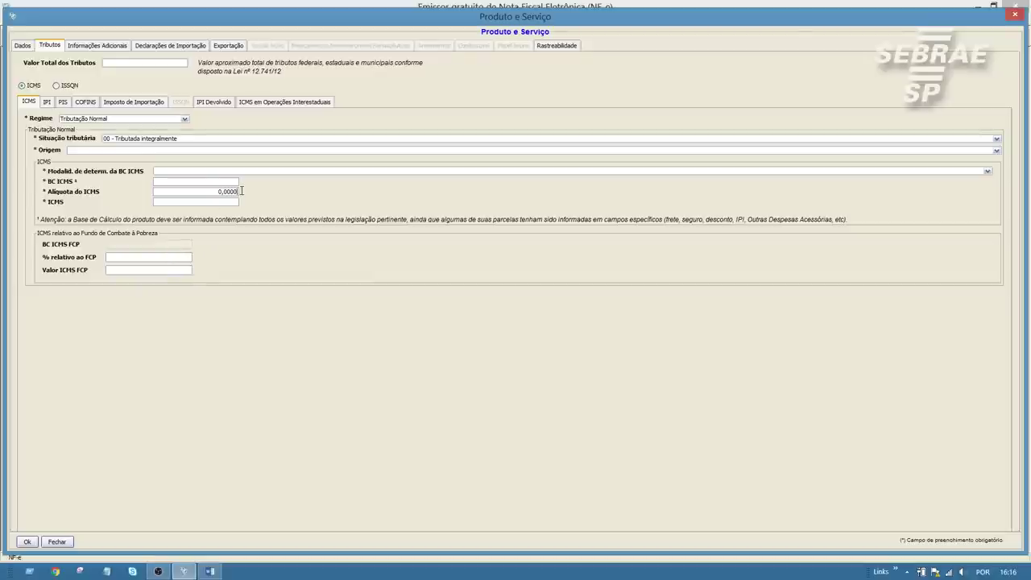
left_click(214, 191)
key("BackSpace")
Look over the product's IPI tax fields and its general data, and close the product entry without saving.
left_click(48, 103)
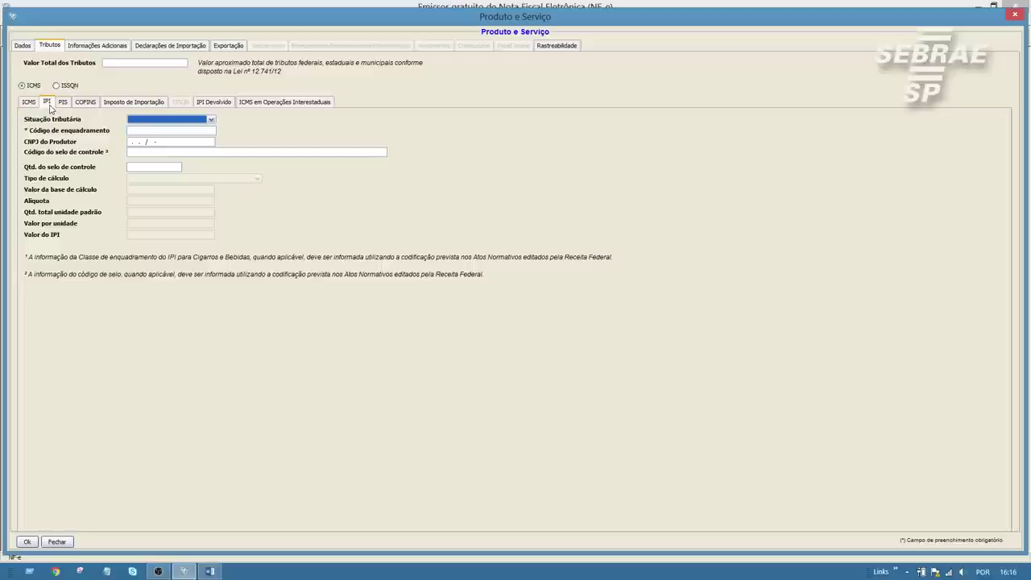
left_click(22, 46)
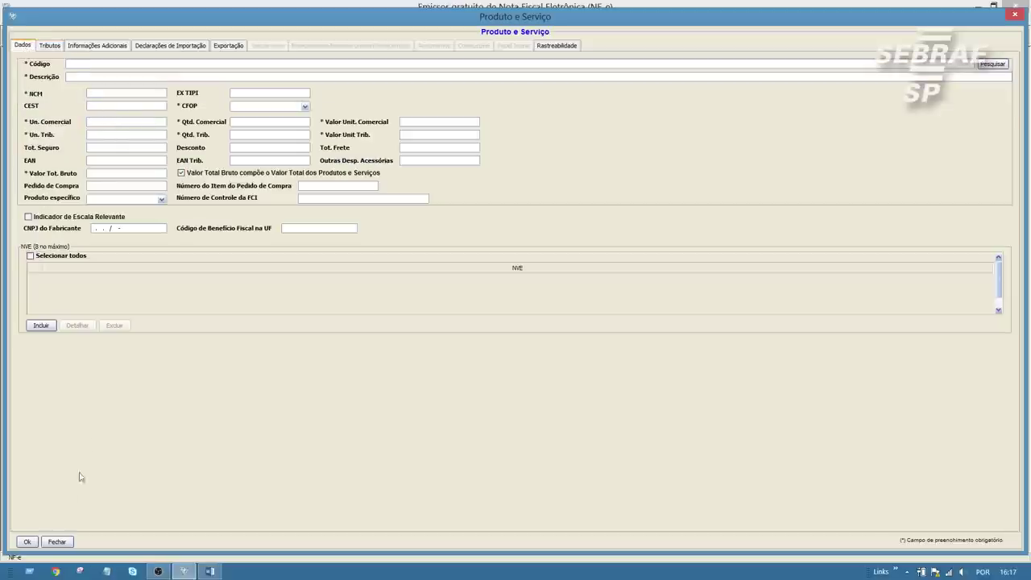
left_click(63, 542)
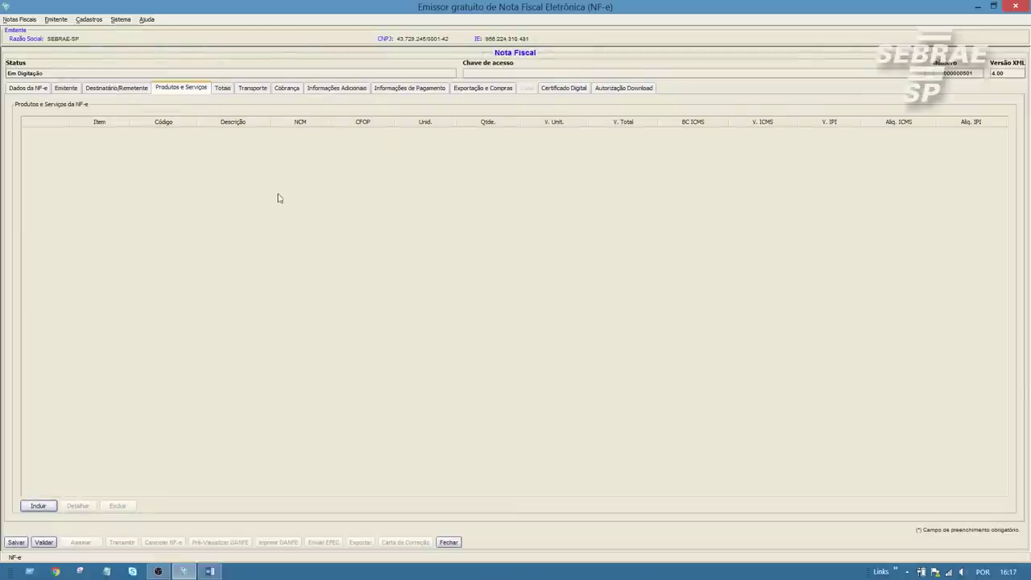
Look at the note's billing data (Cobrança) and its form for including a duplicata, leaving no duplicata added.
left_click(282, 90)
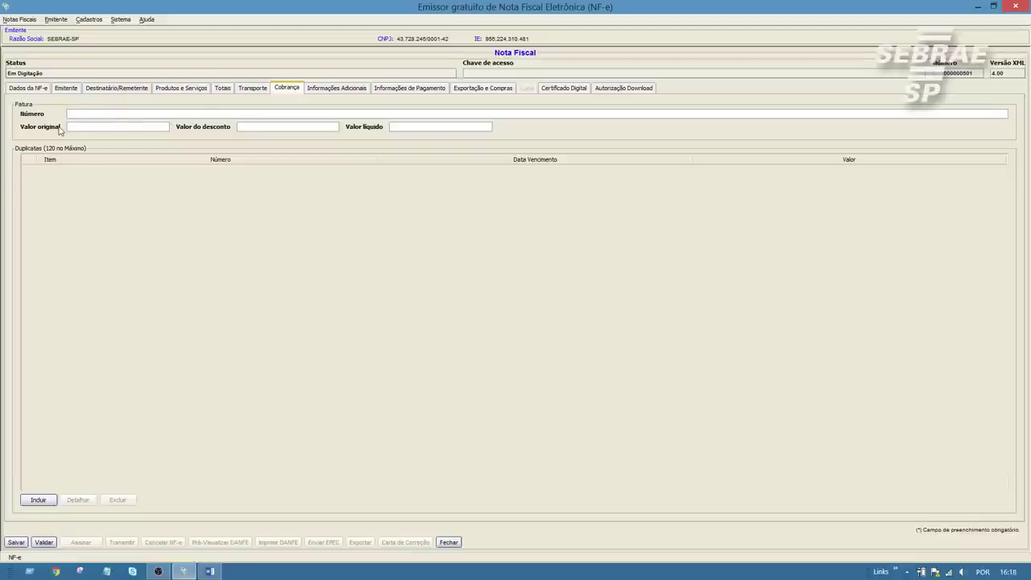
left_click(38, 501)
left_click(418, 311)
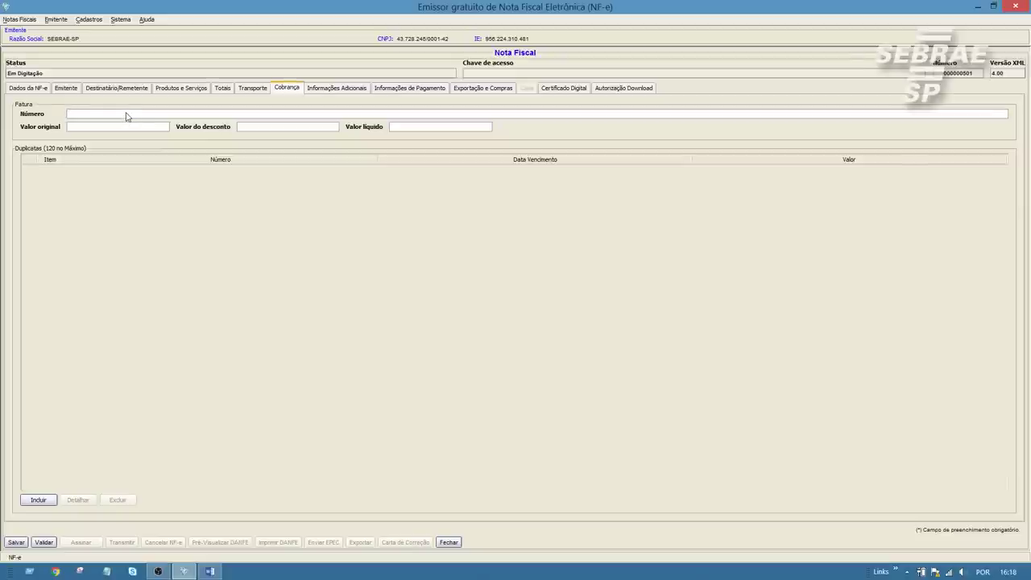
Try "12154 - à vist" as the Fatura number and clear the field again.
type("12154 -")
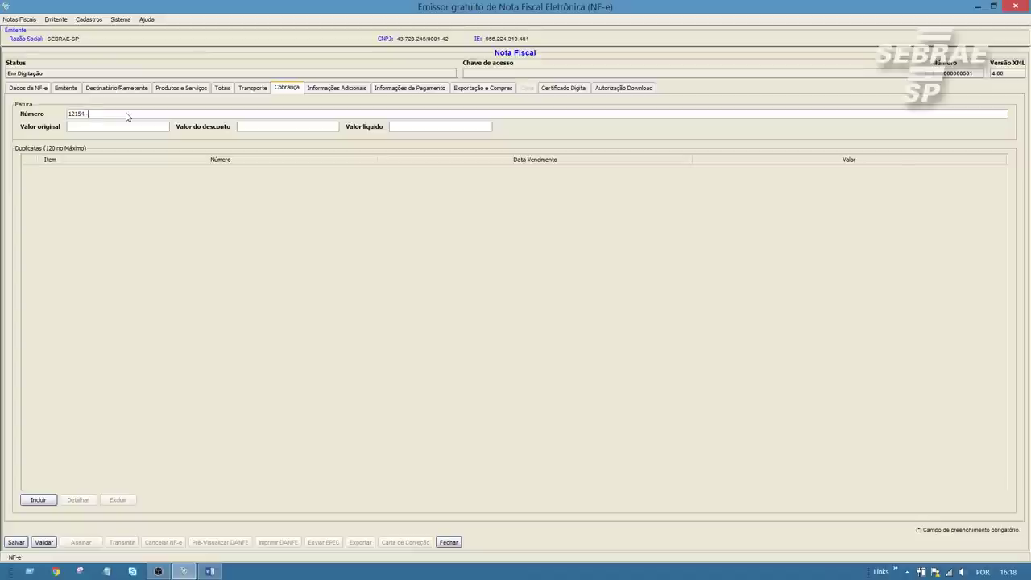
type(" à vist")
key("BackSpace")
key("BackSpace")
key("BackSpace")
key("BackSpace")
key("BackSpace")
key("BackSpace")
key("BackSpace")
key("BackSpace")
key("BackSpace")
key("BackSpace")
key("BackSpace")
key("BackSpace")
key("BackSpace")
key("BackSpace")
key("BackSpace")
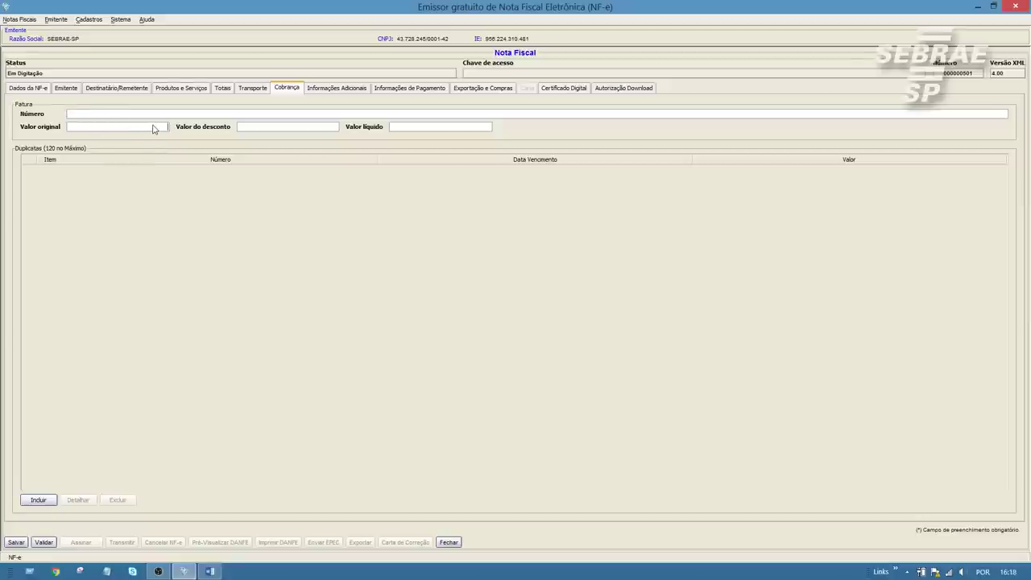
Check the note's totals, try 0,00 as the Fatura's Valor do desconto and clear it again.
left_click(221, 91)
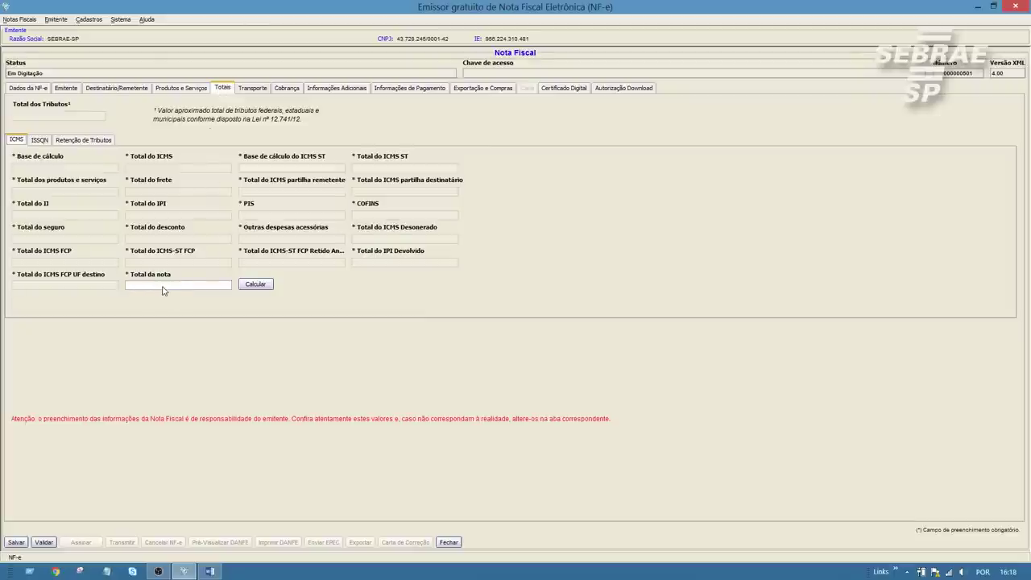
left_click(286, 90)
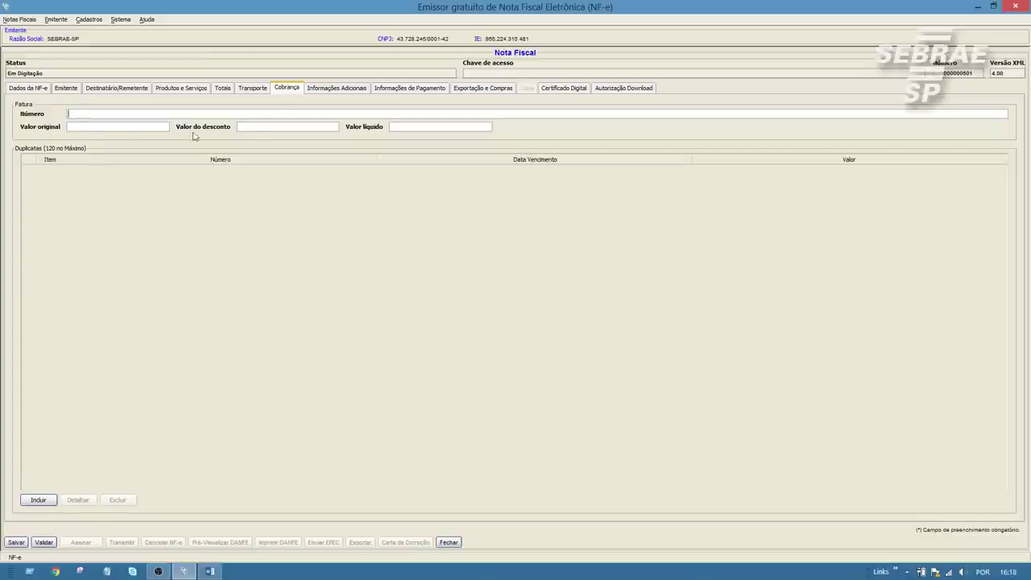
left_click(323, 132)
type("00")
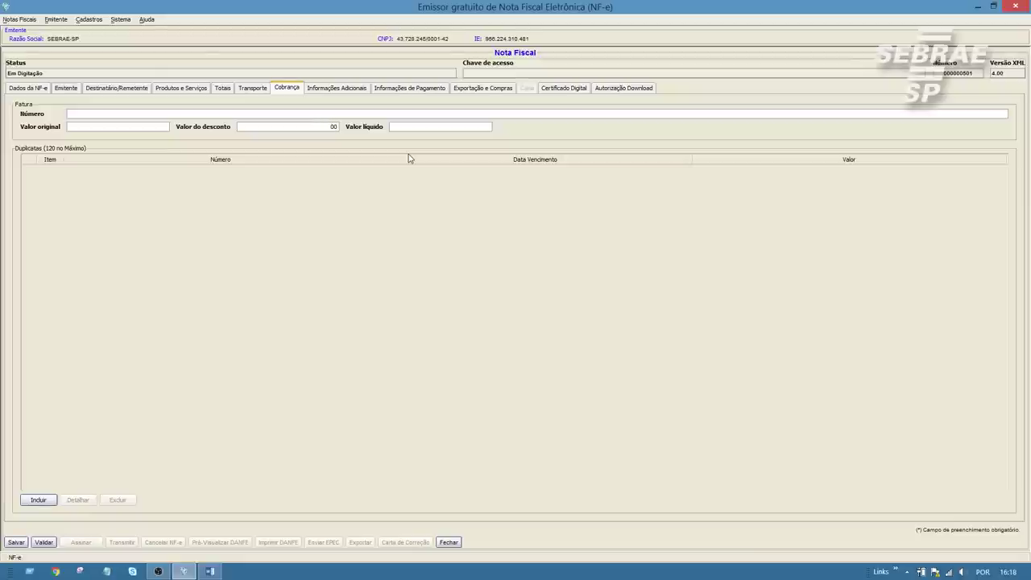
type(",00")
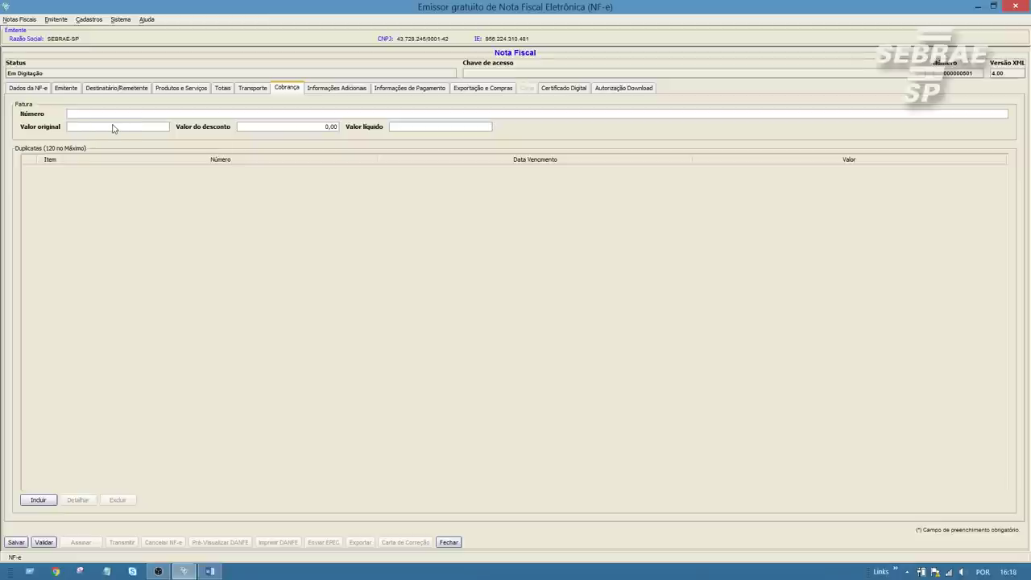
double_click(318, 129)
key("BackSpace")
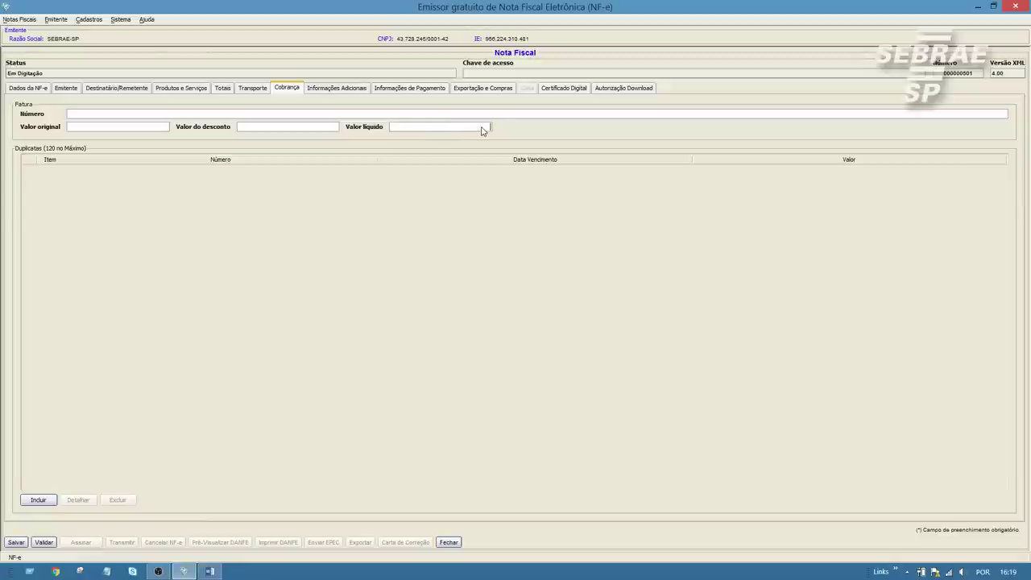
Add a payment entry with Meio de Pagamento "90 - Sem Pagamento" and Valor do Pagamento 0,00.
left_click(413, 89)
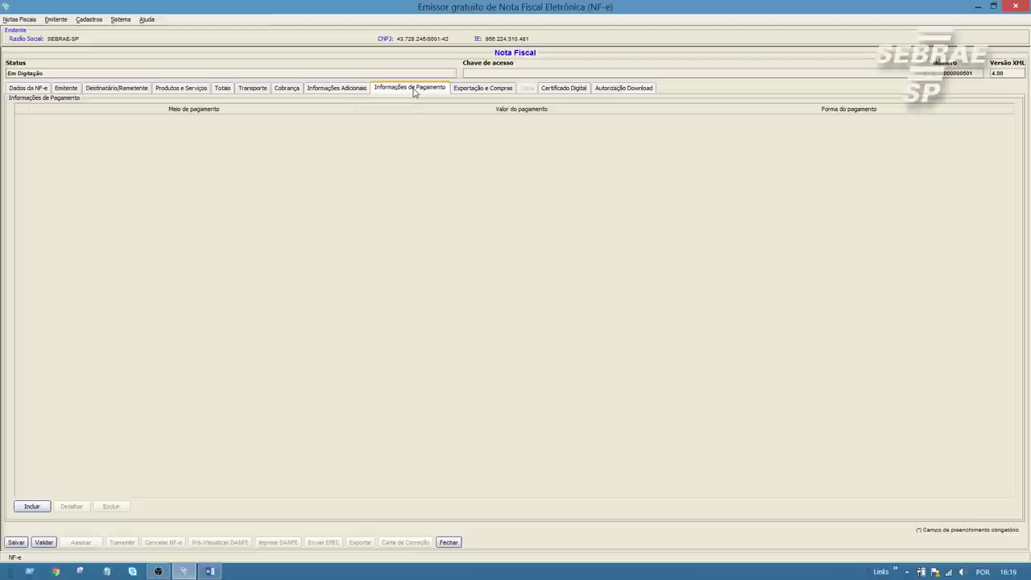
left_click(32, 506)
left_click_drag(435, 245, 426, 138)
left_click(375, 176)
mouse_move(375, 213)
left_mouse_down()
mouse_move(376, 234)
mouse_move(380, 198)
mouse_move(379, 232)
left_mouse_up()
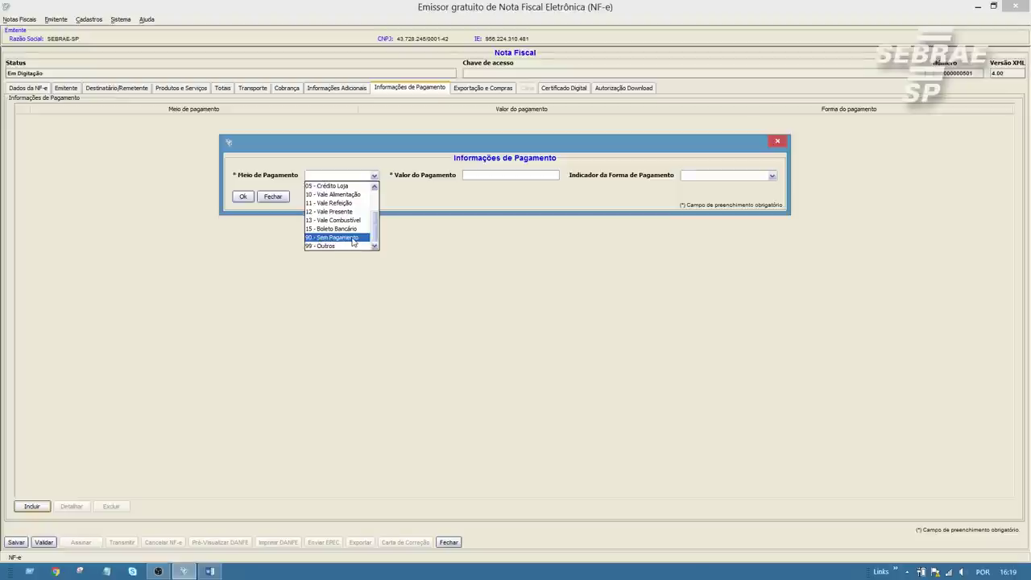
left_click(353, 238)
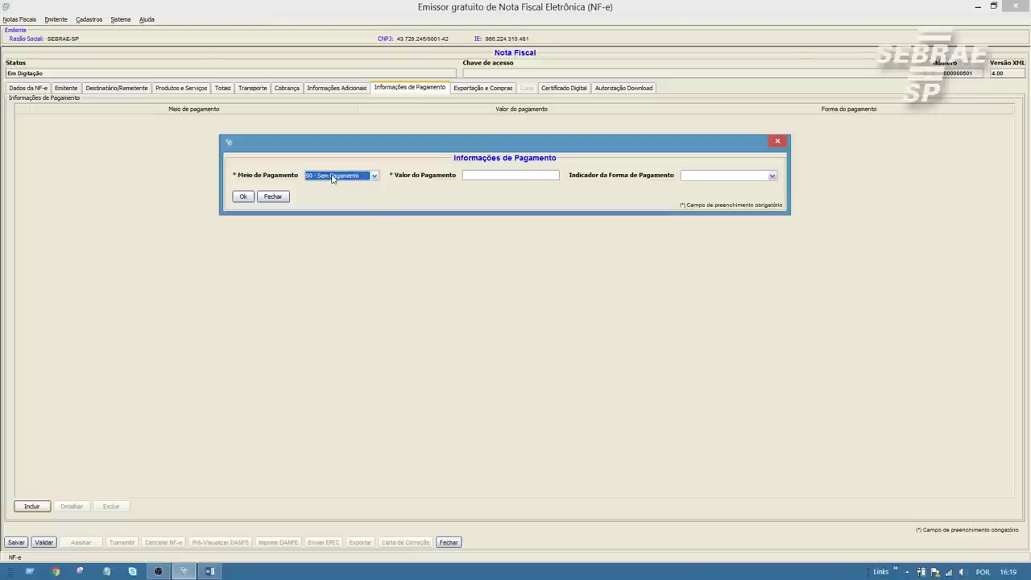
left_click(332, 177)
left_click(337, 239)
left_click(465, 176)
key("Tab")
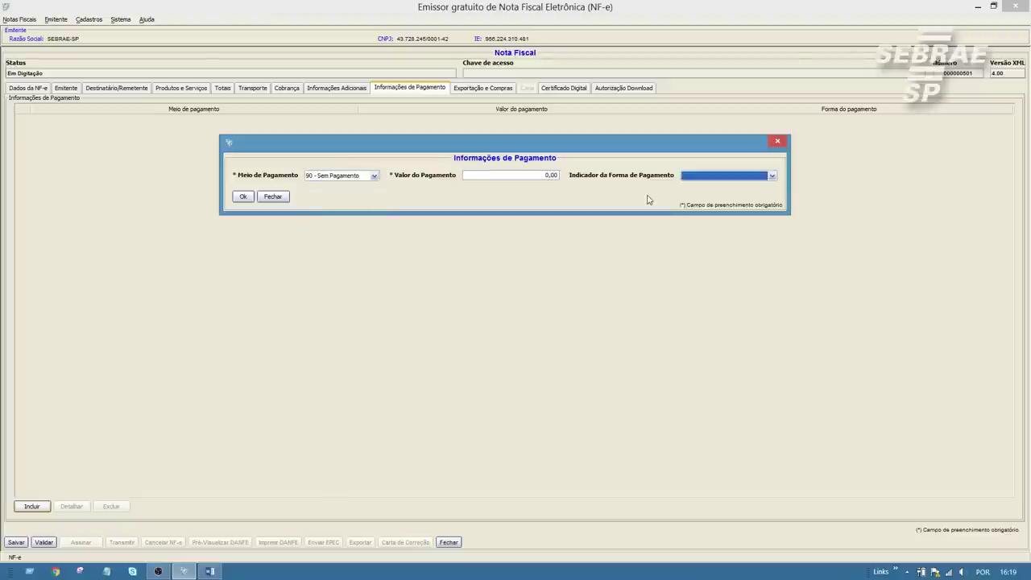
left_click(245, 197)
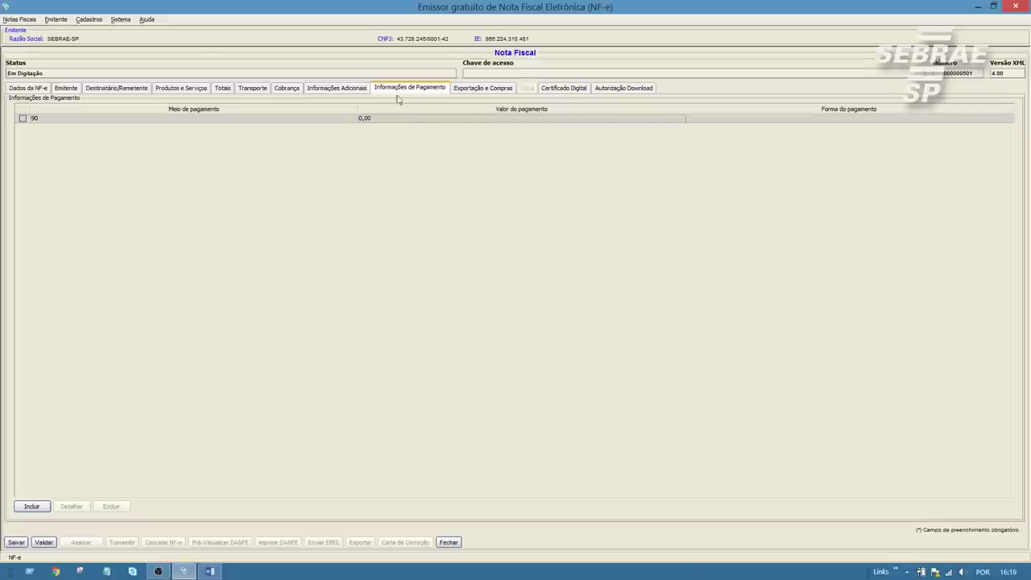
Try to save the "90 - Sem Pagamento" entry with blank payment method and value, and close it without changes.
left_click(22, 119)
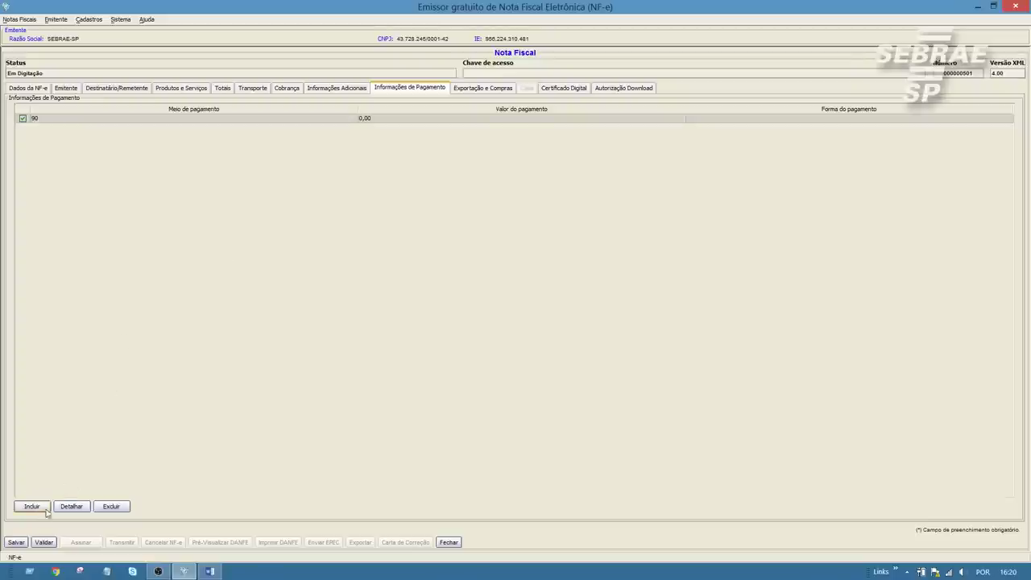
left_click(70, 506)
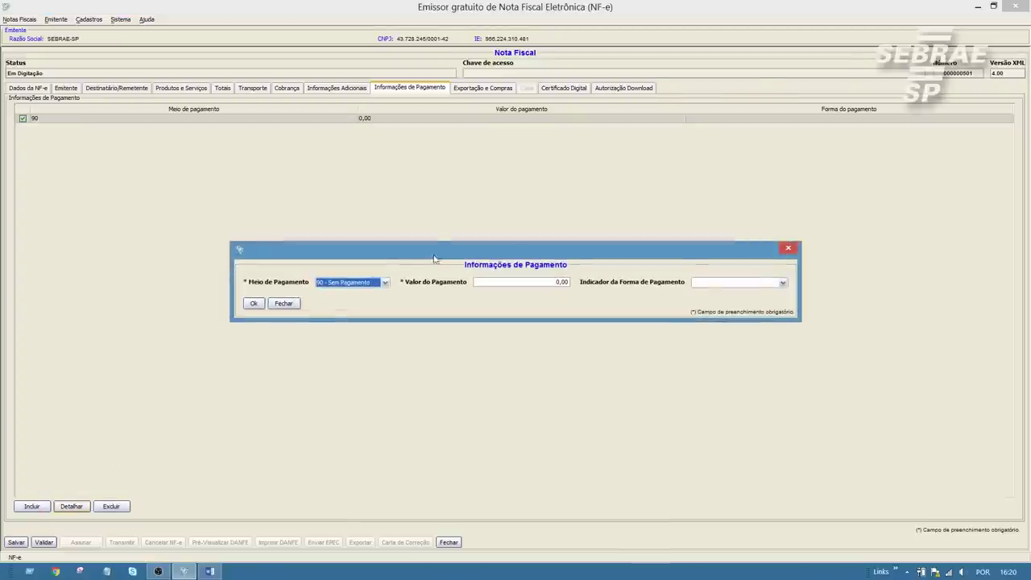
left_click(384, 282)
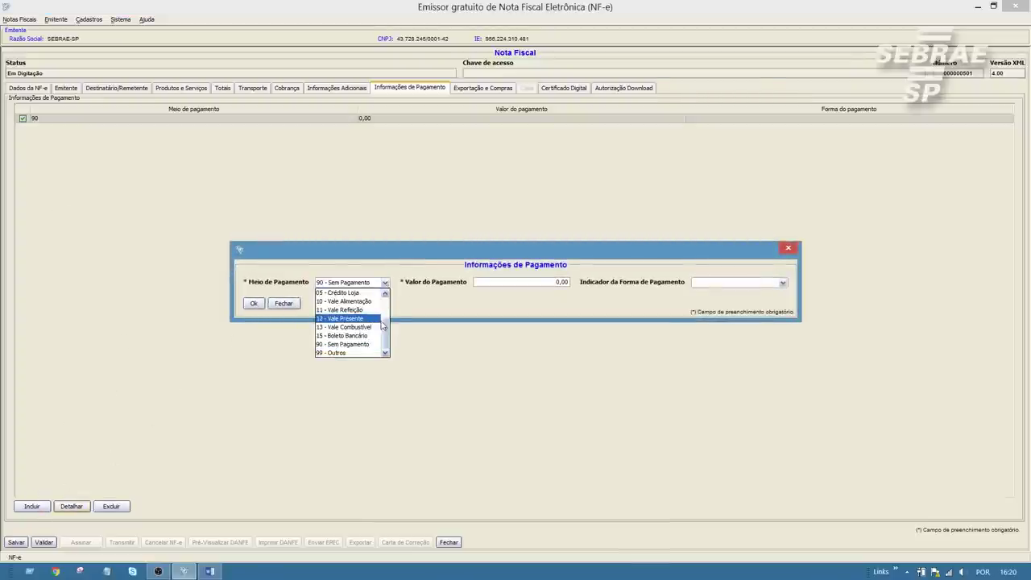
scroll(383, 326, "up", 3)
left_click(380, 293)
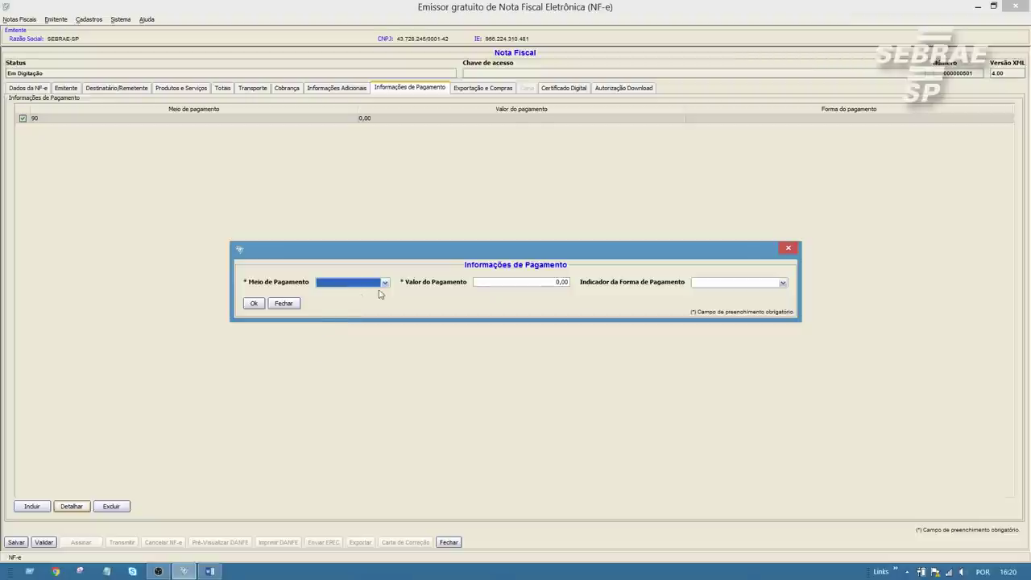
left_click(512, 286)
left_click(748, 284)
left_click(743, 262)
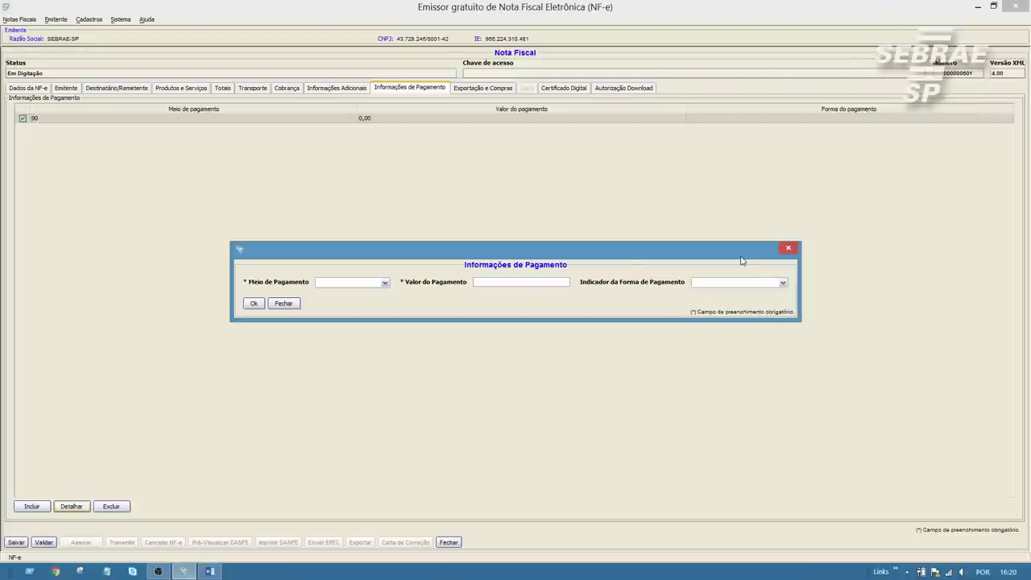
left_click(254, 304)
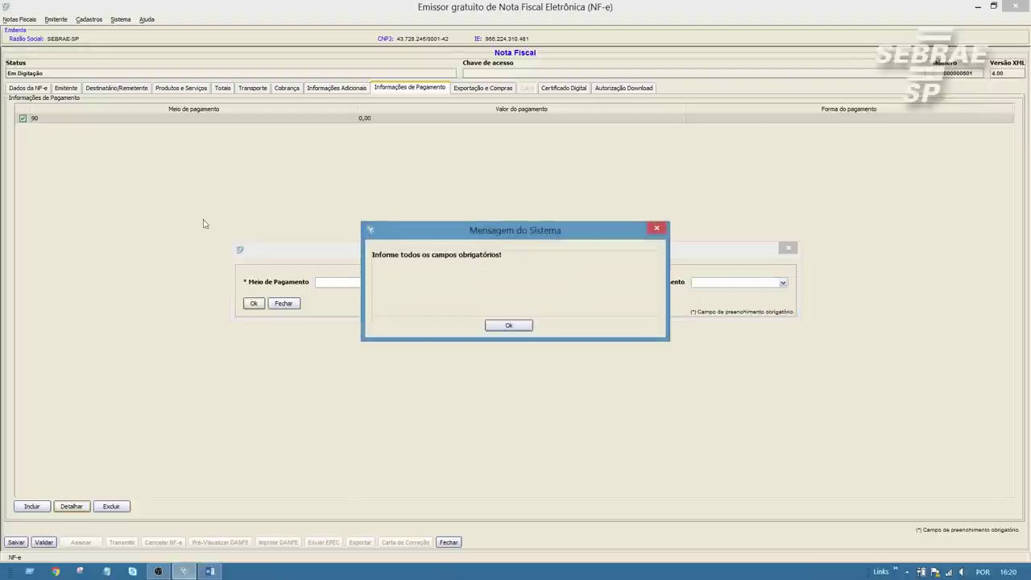
left_click(524, 324)
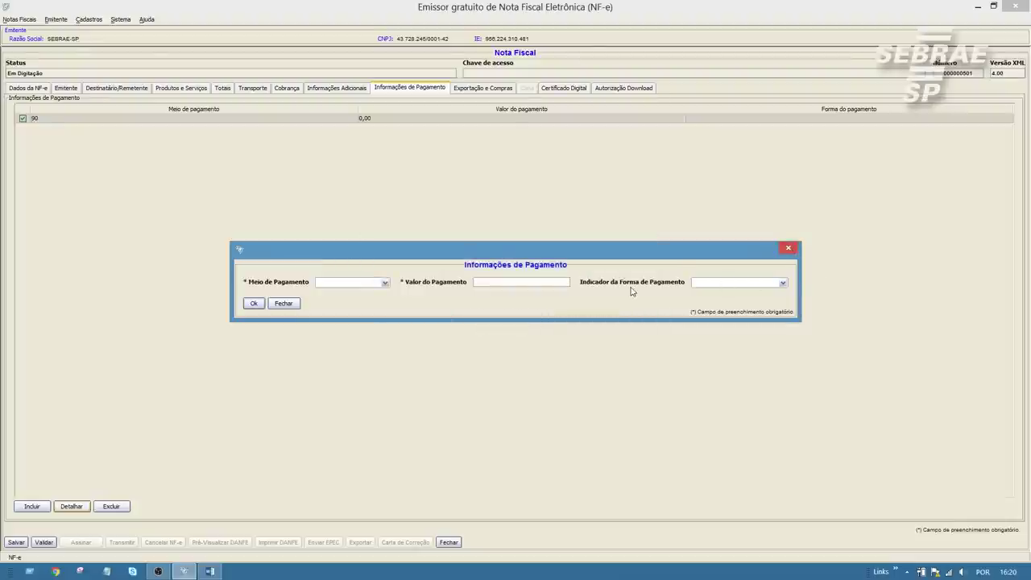
left_click(284, 305)
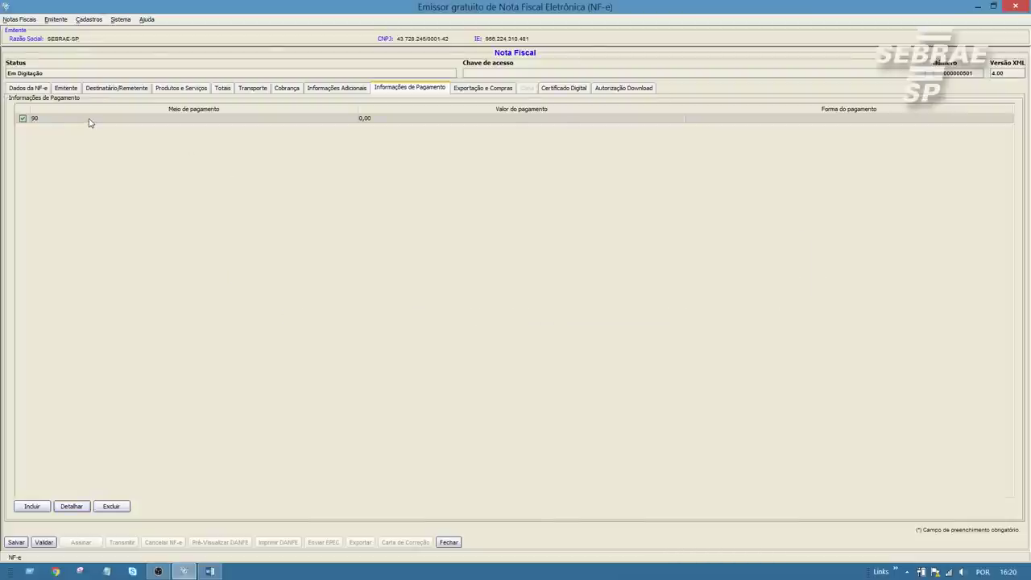
View the issuer data (Emitente) and return to the note's general data (Dados da NF-e).
left_click(71, 88)
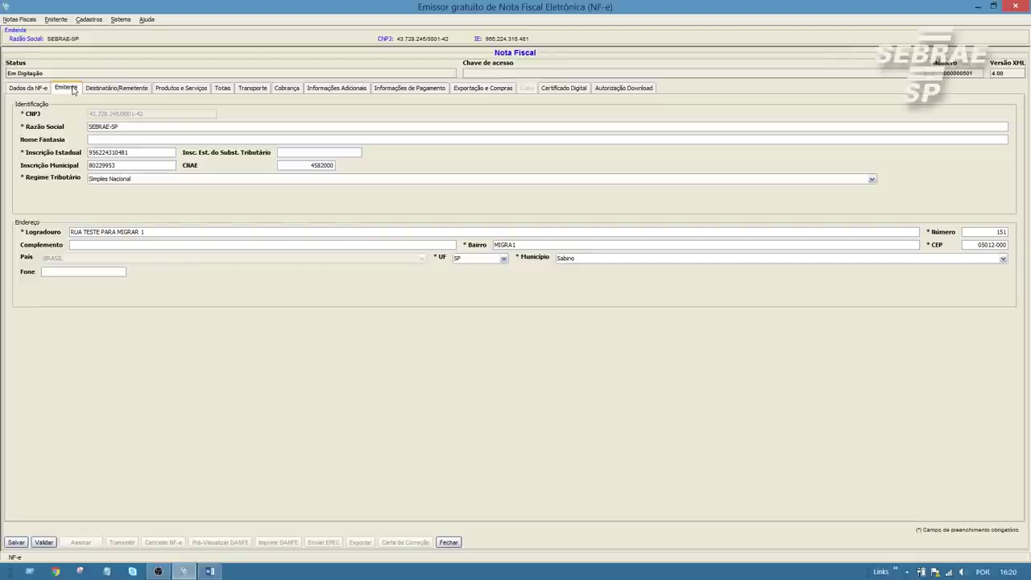
left_click(24, 89)
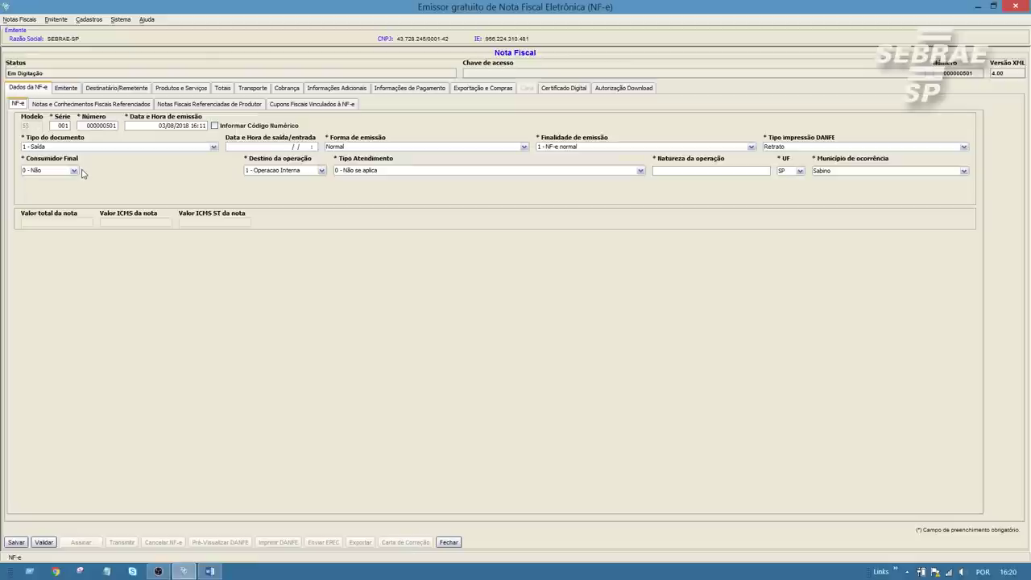